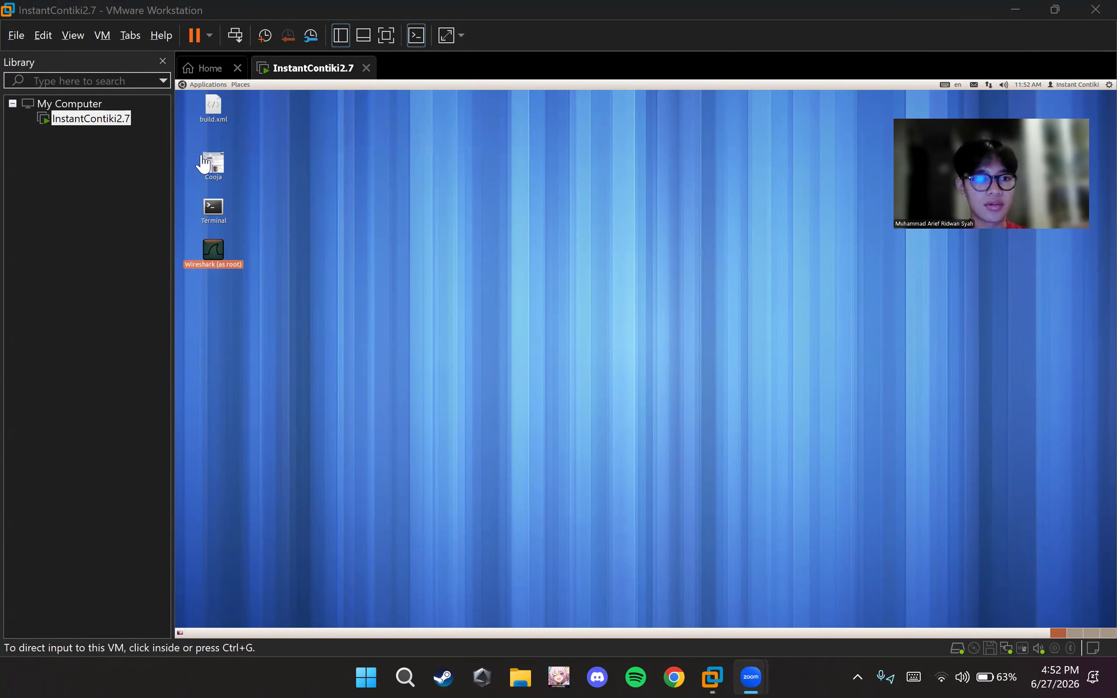
Launch the Cooja simulator from the virtual machine's desktop and create a new simulation named Test JSN
click(316, 216)
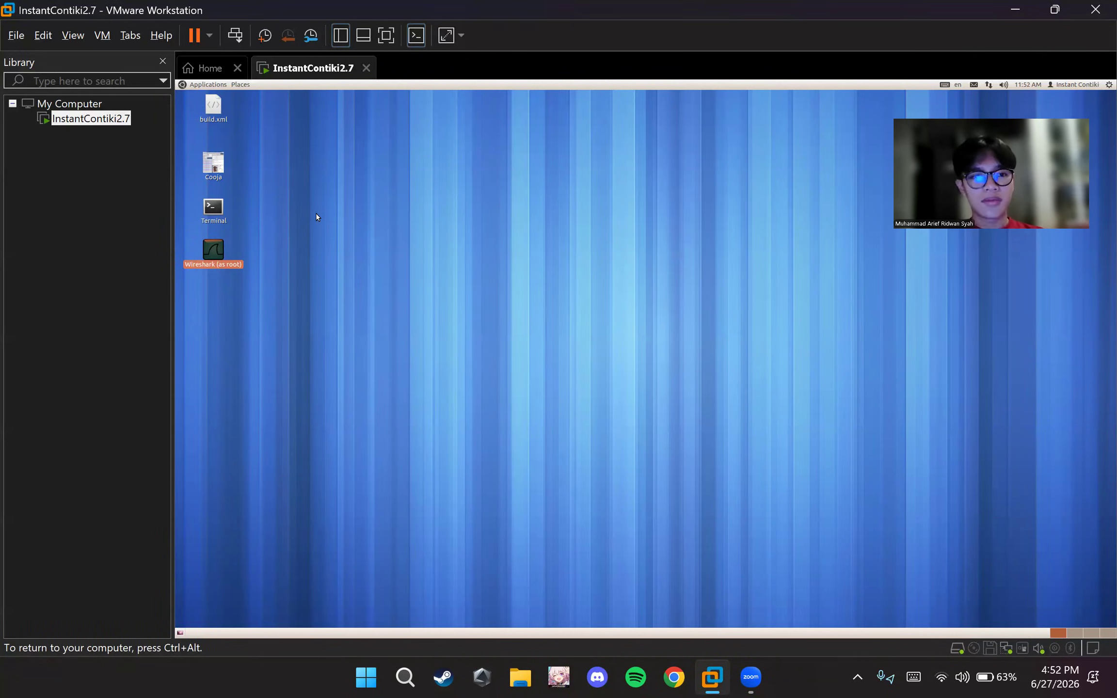
double_click(216, 167)
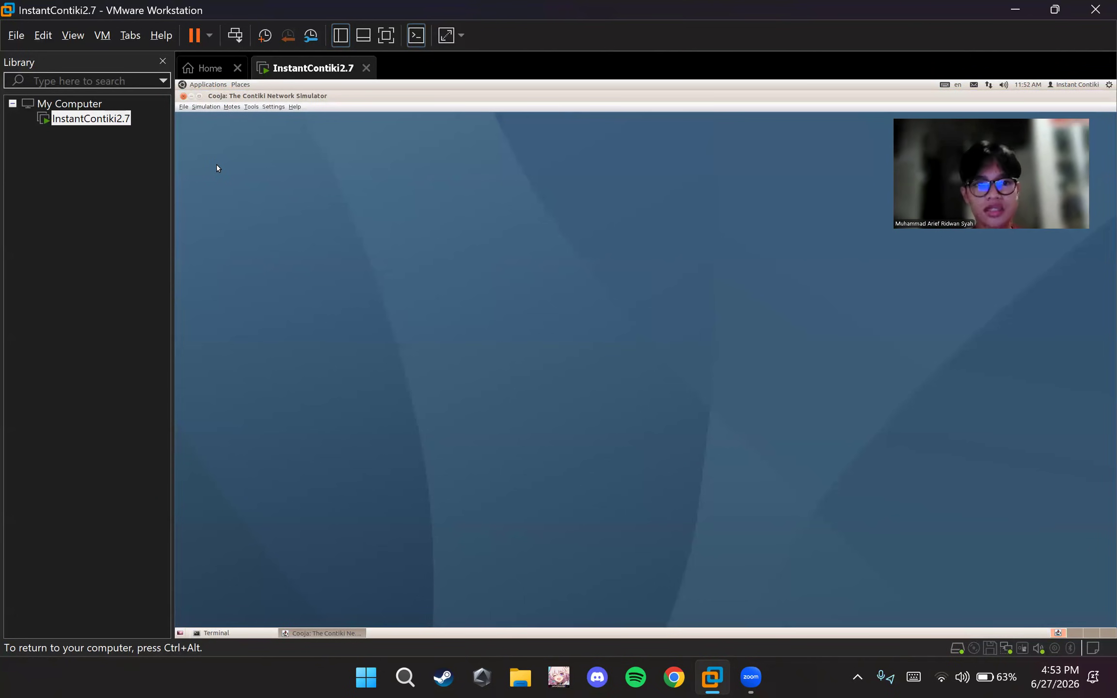
click(180, 107)
click(205, 117)
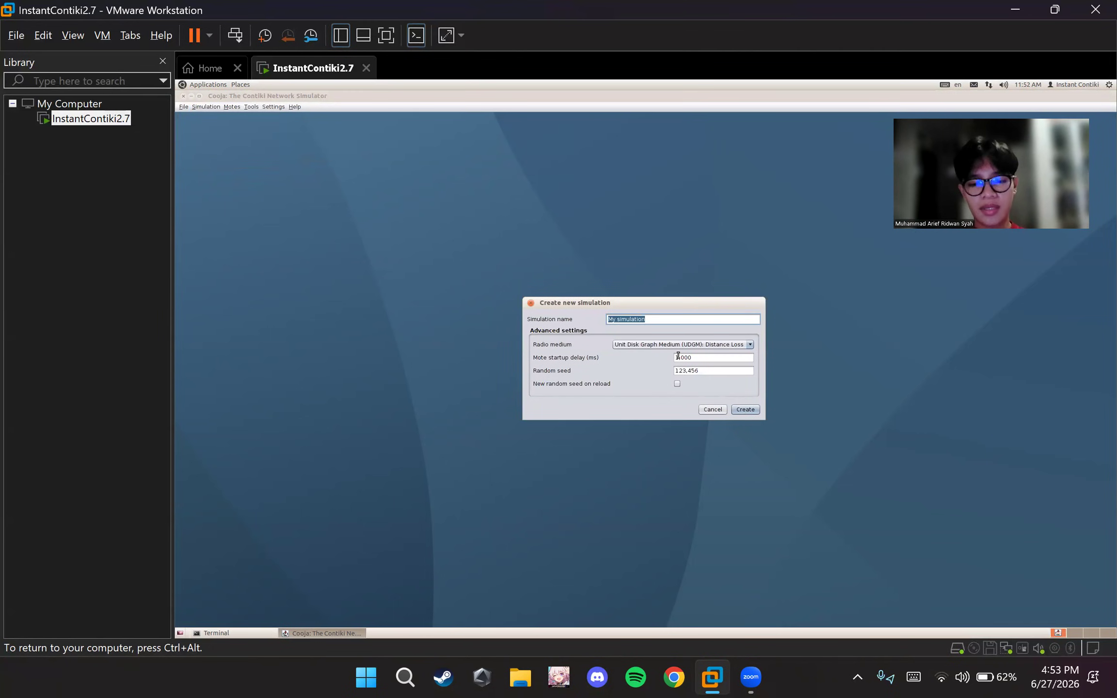
text(Test JSN)
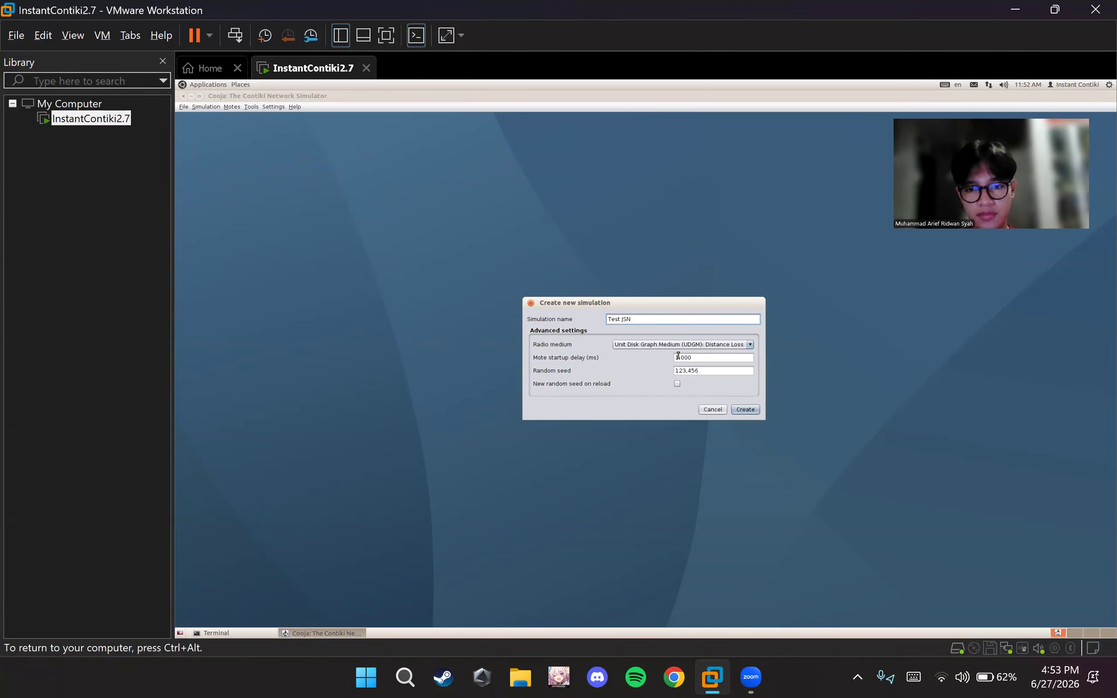
key(Return)
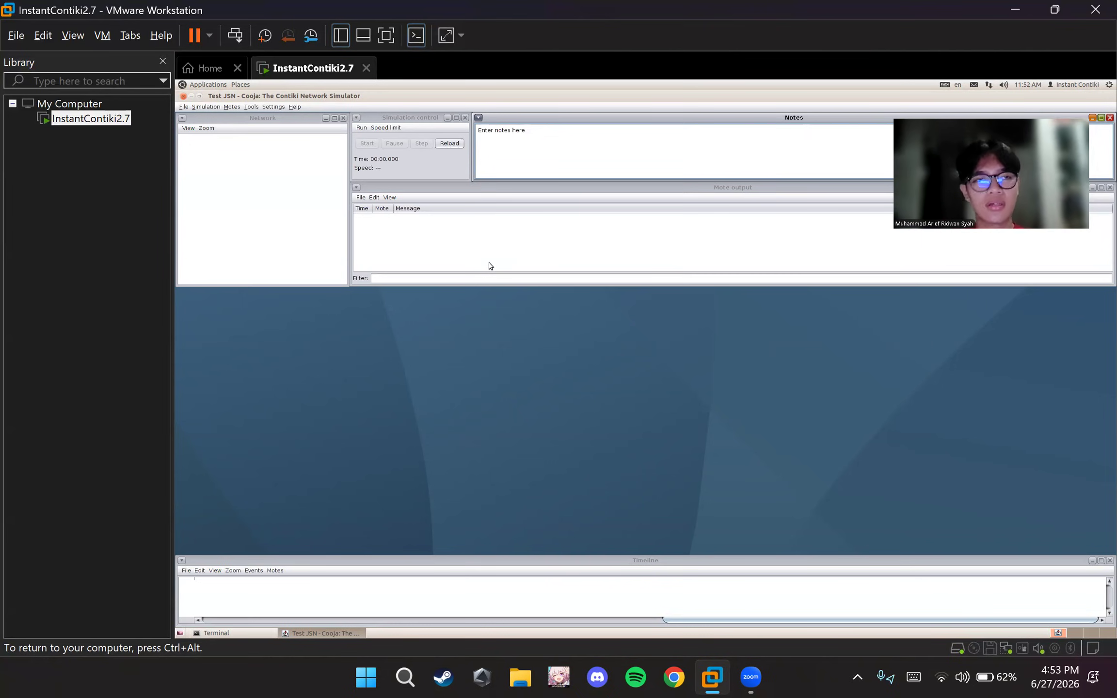
Start a new Sky mote type in the simulation and set its description to Skymotes 1
click(261, 162)
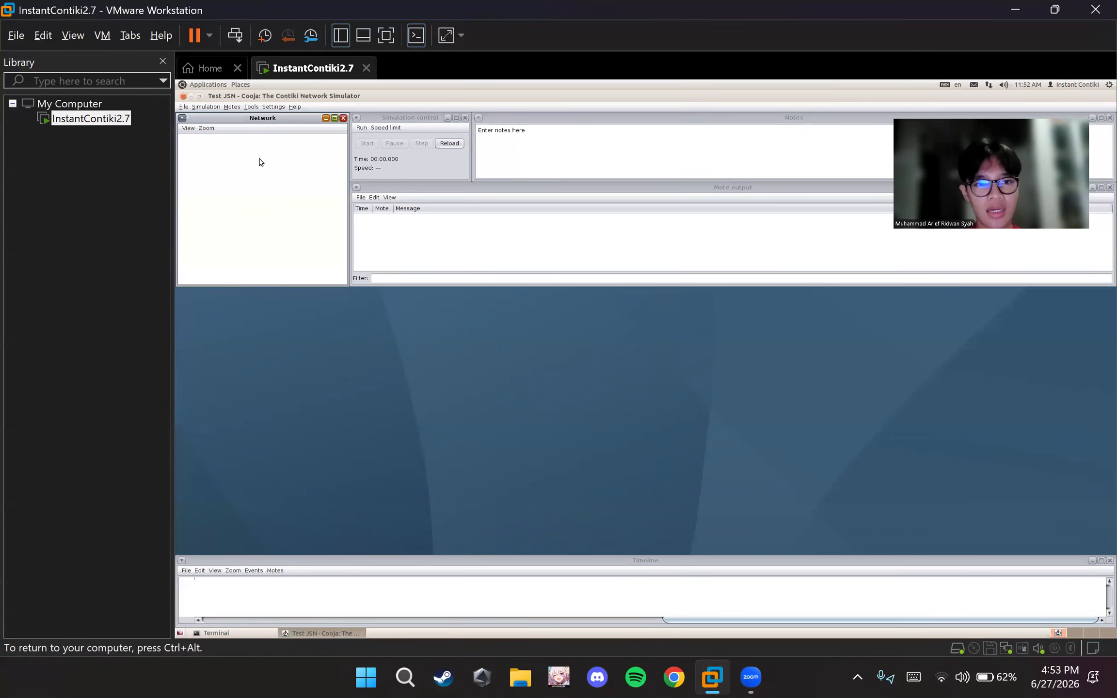
click(231, 107)
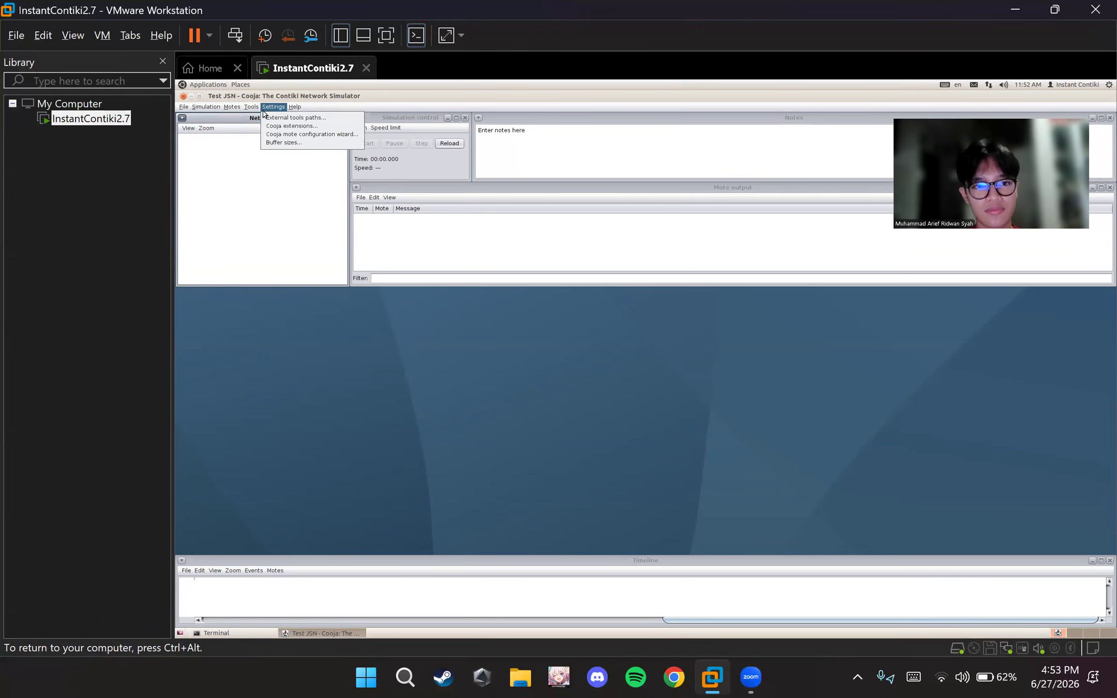
mouse_move(247, 121)
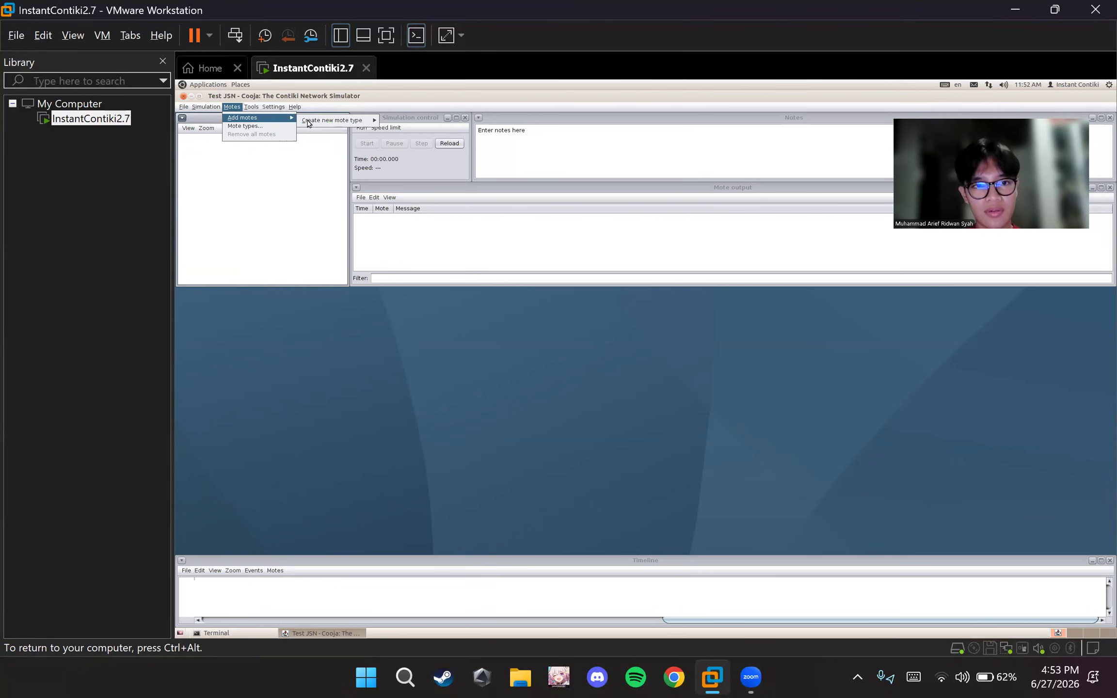
mouse_move(325, 119)
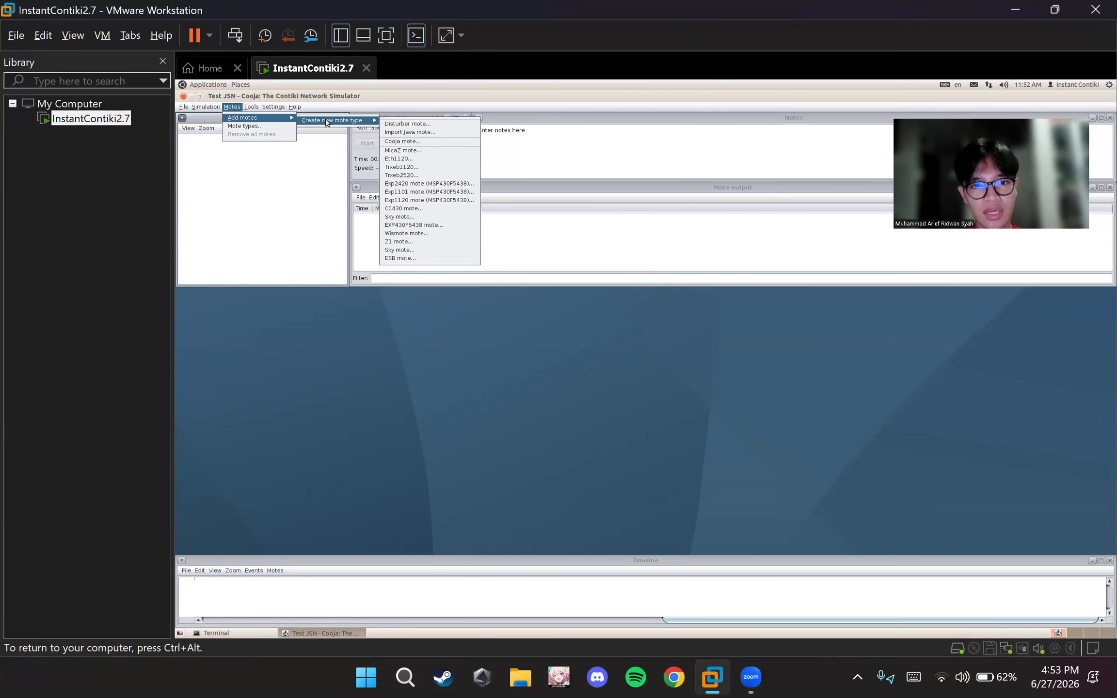
click(434, 250)
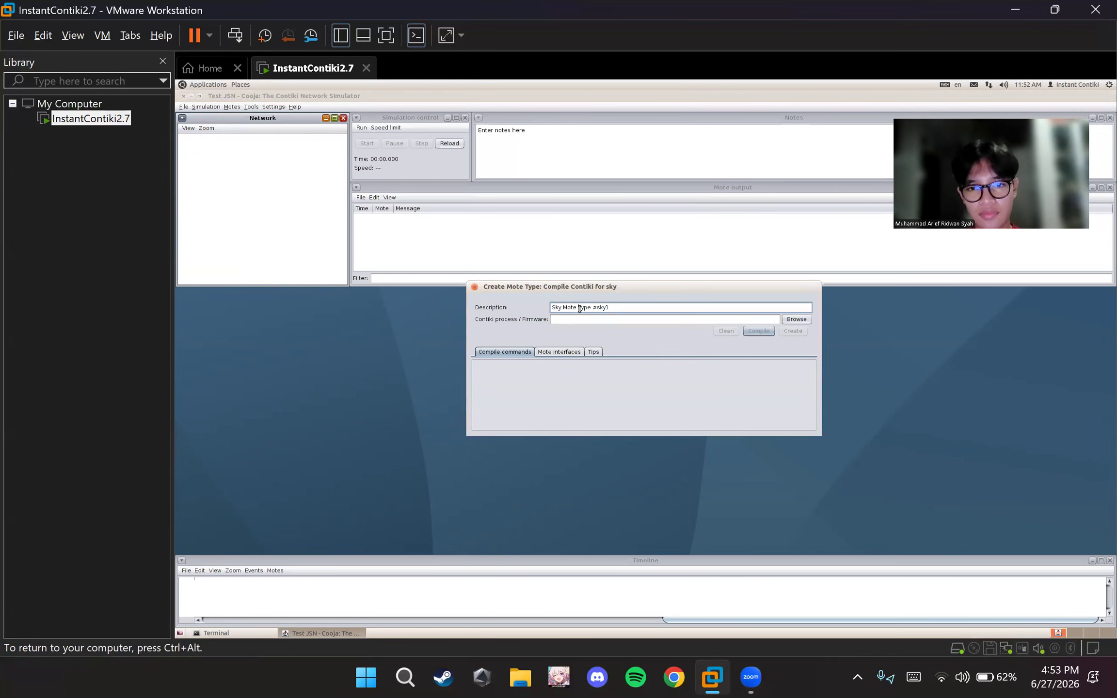
key(ctrl+a)
key(BackSpace)
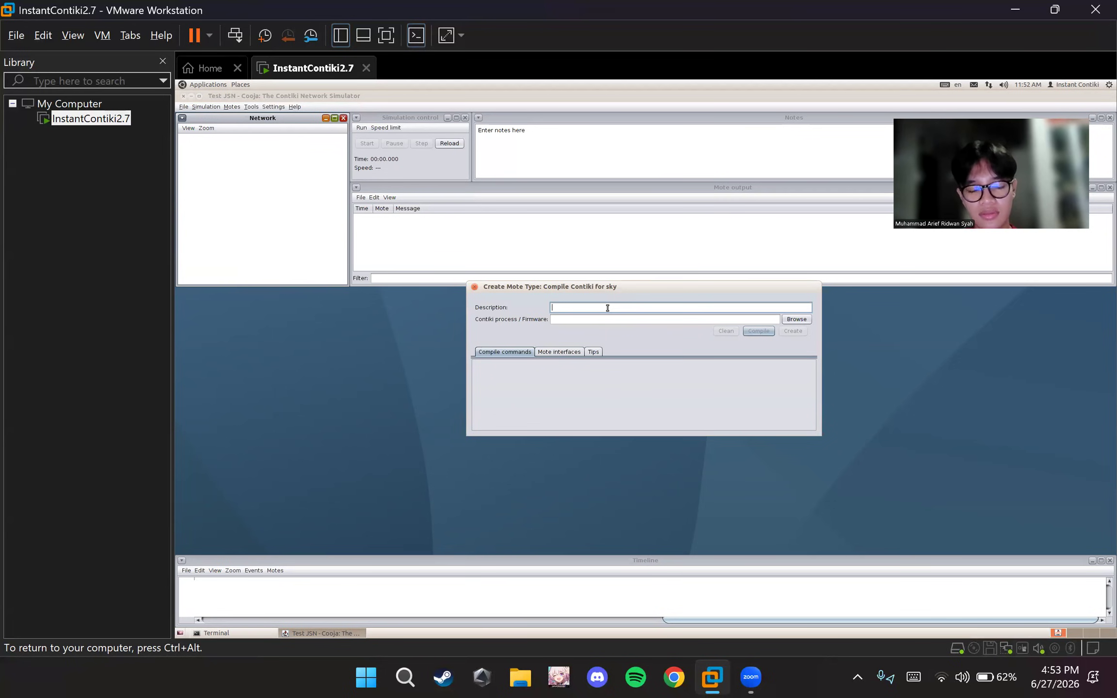
text(Skym)
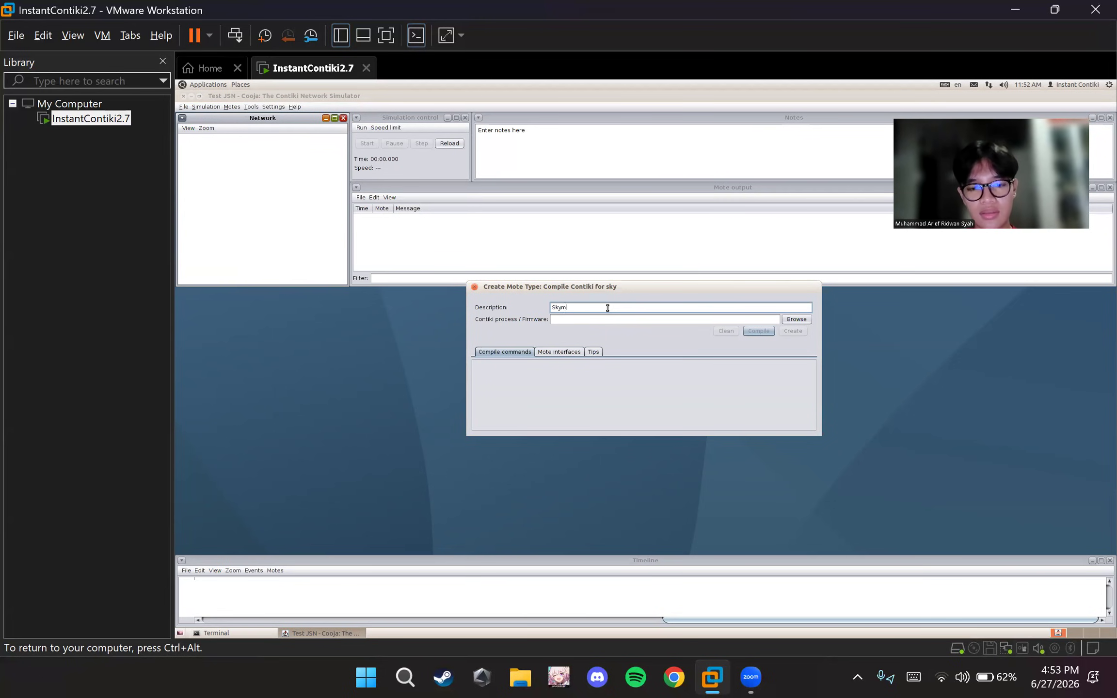
text(otes 1)
Choose udp-sink.c from the examples/ipv6/rpl-collect folder as the mote type's Contiki firmware source
click(796, 319)
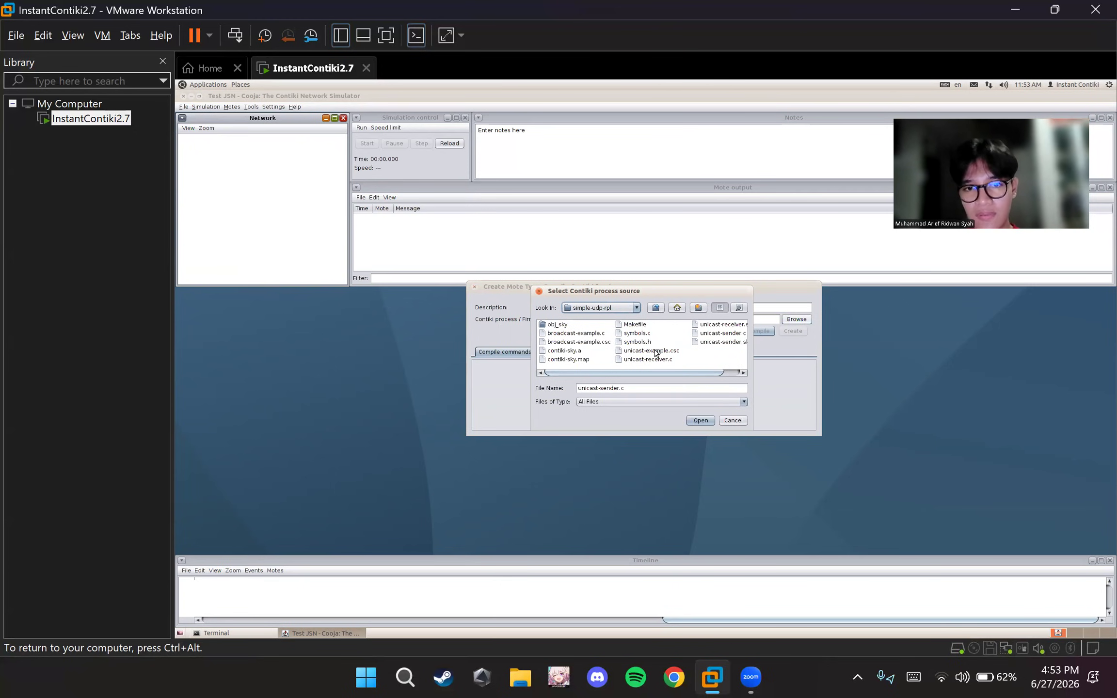
scroll(655, 353, right, 2)
click(620, 309)
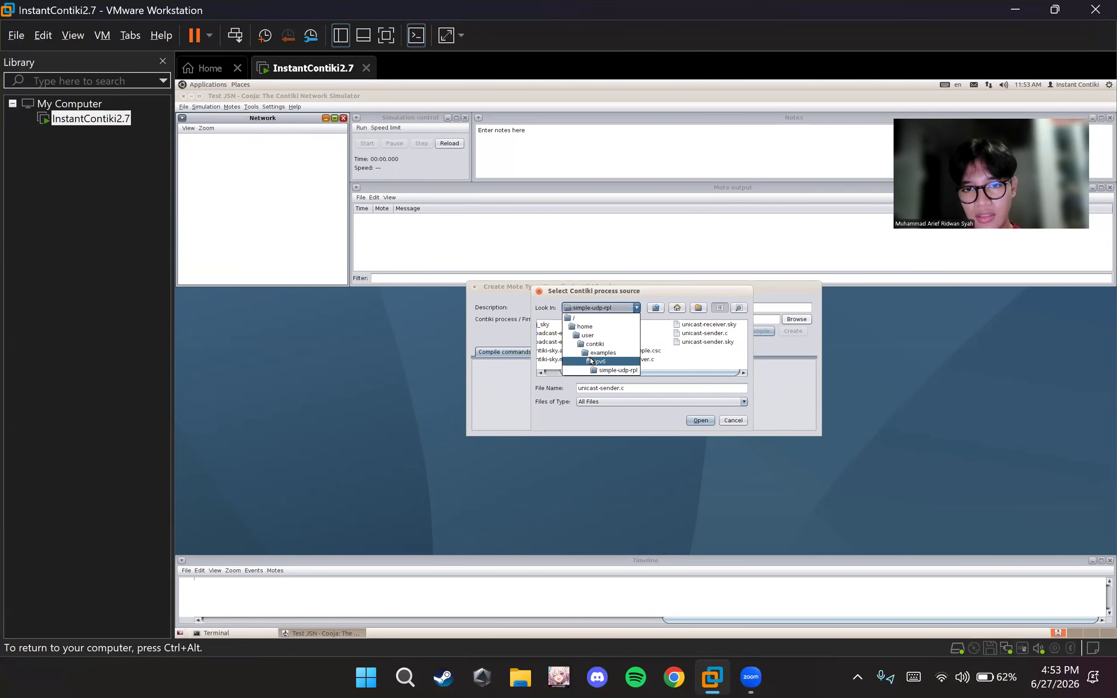
click(591, 361)
click(622, 310)
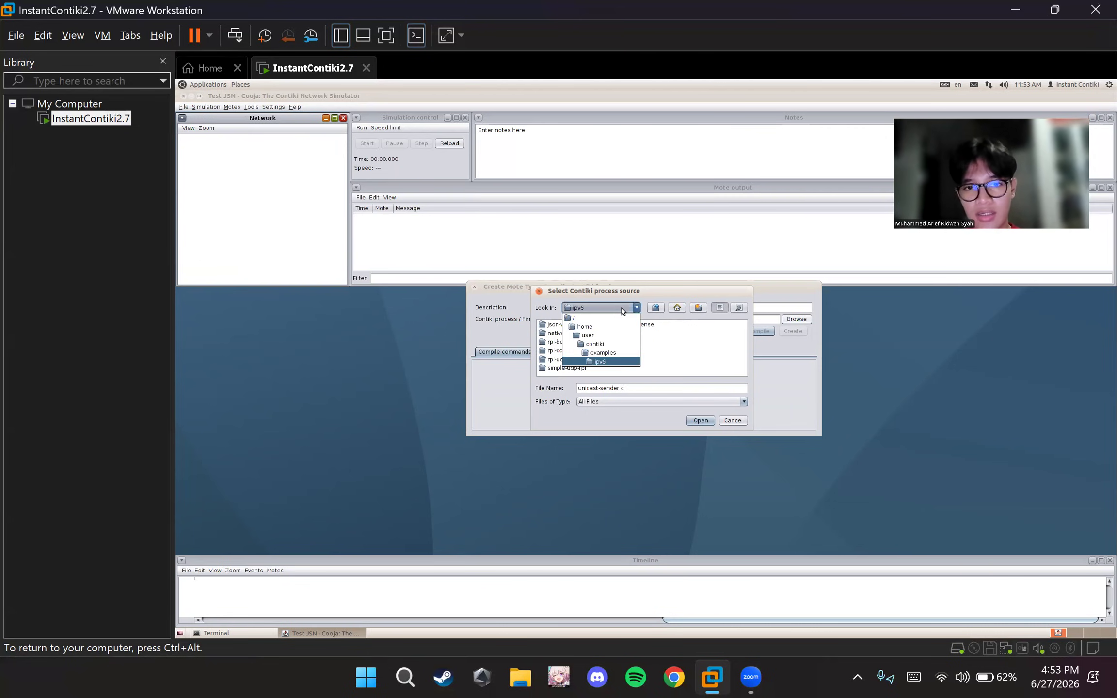
click(601, 362)
double_click(558, 350)
scroll(625, 345, right, 3)
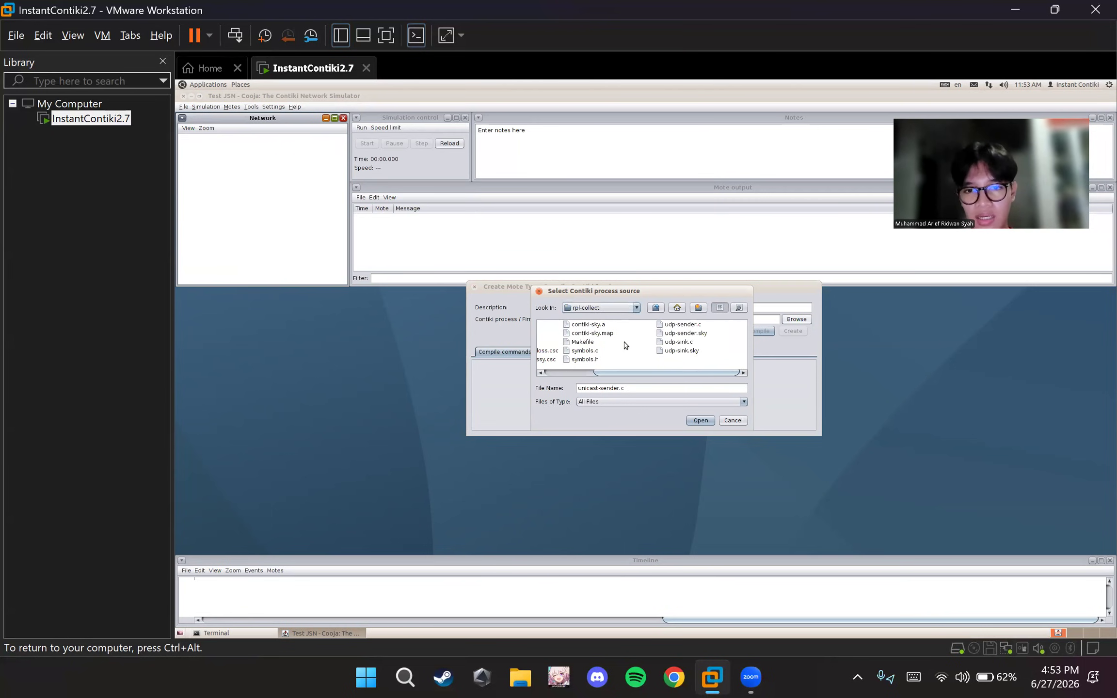
click(681, 351)
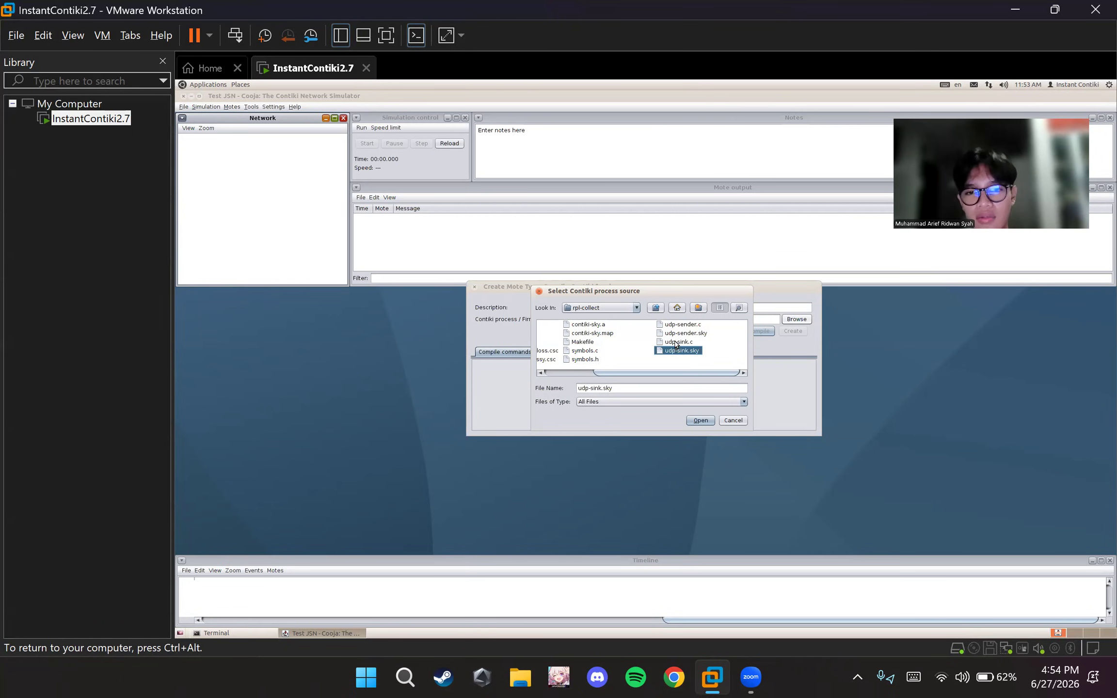
click(677, 342)
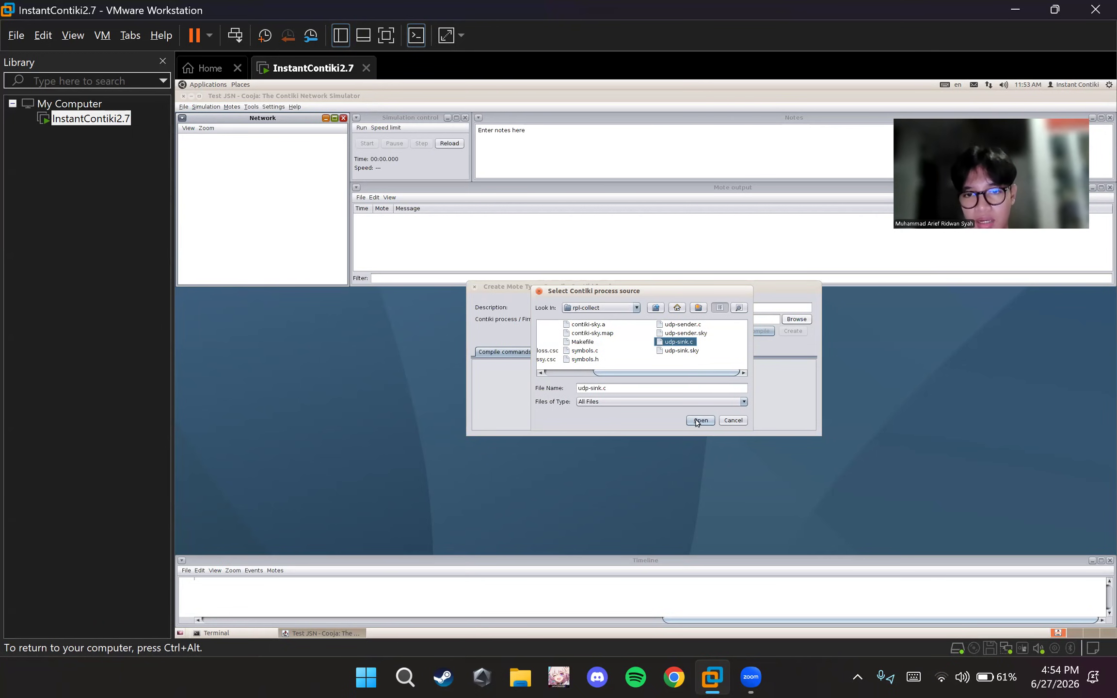
click(700, 420)
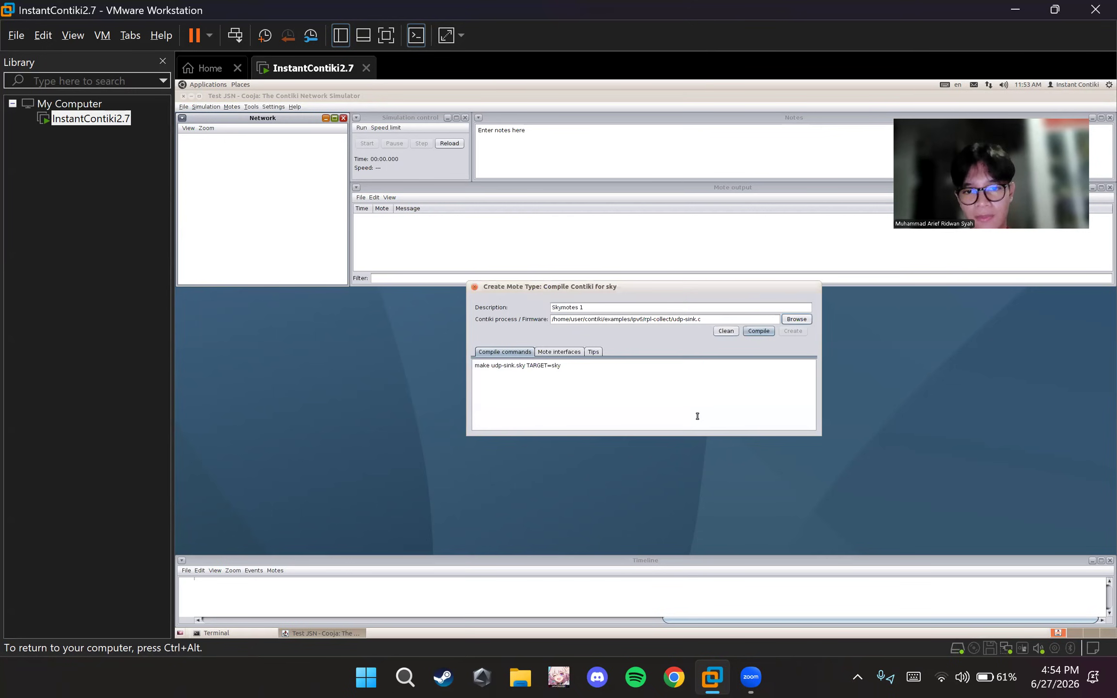
Compile the udp-sink firmware, create the mote type and add 1 mote with random positioning
click(756, 333)
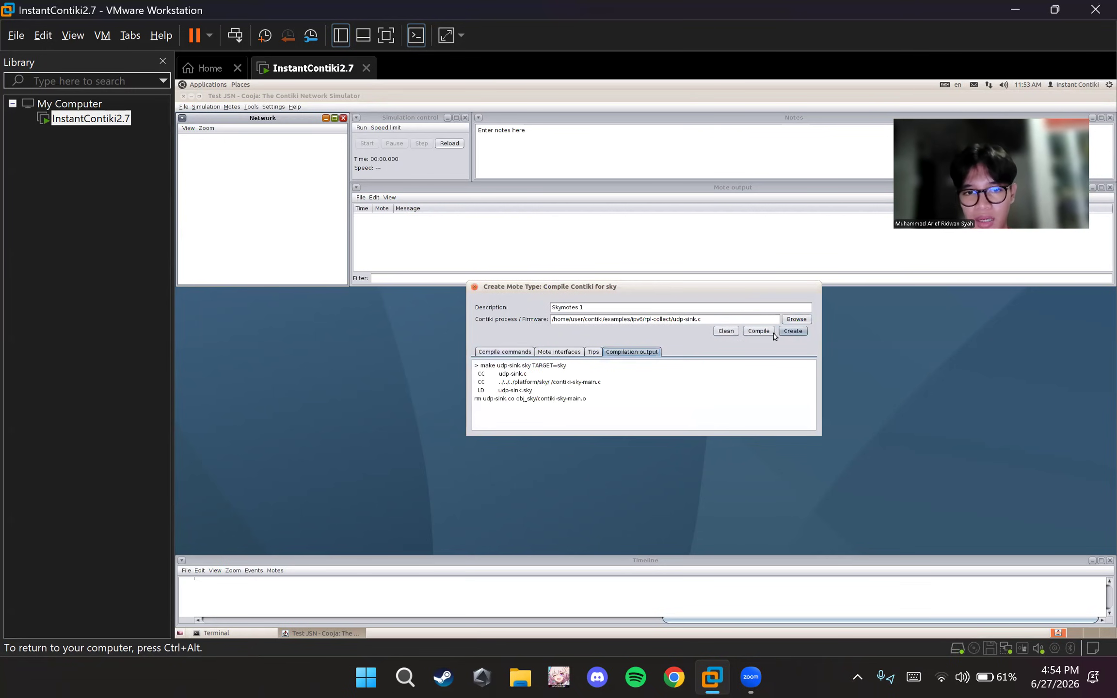
click(793, 331)
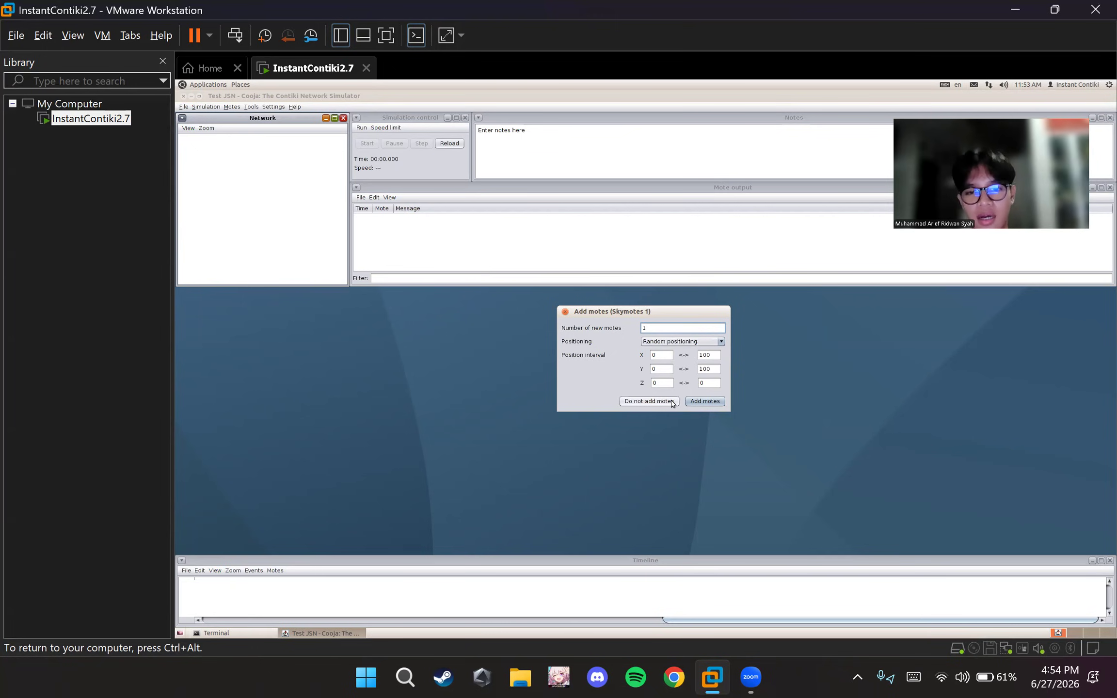
click(700, 401)
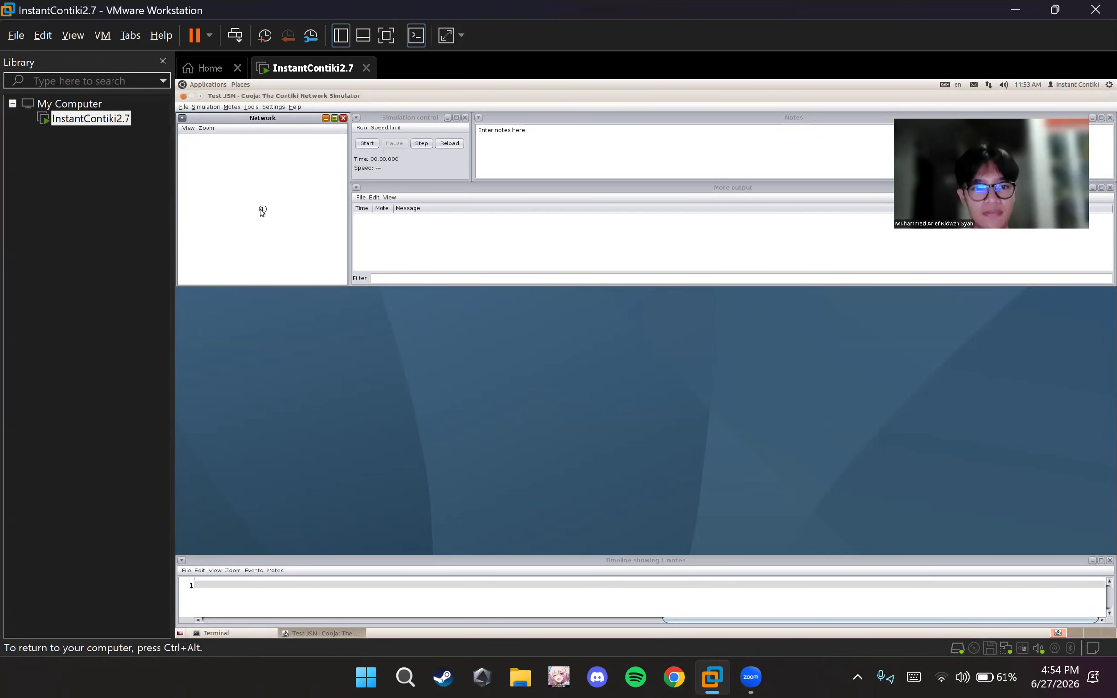
Show code, radio environment (UDGM), 10m background grid, mote type and positions in the network view
click(188, 128)
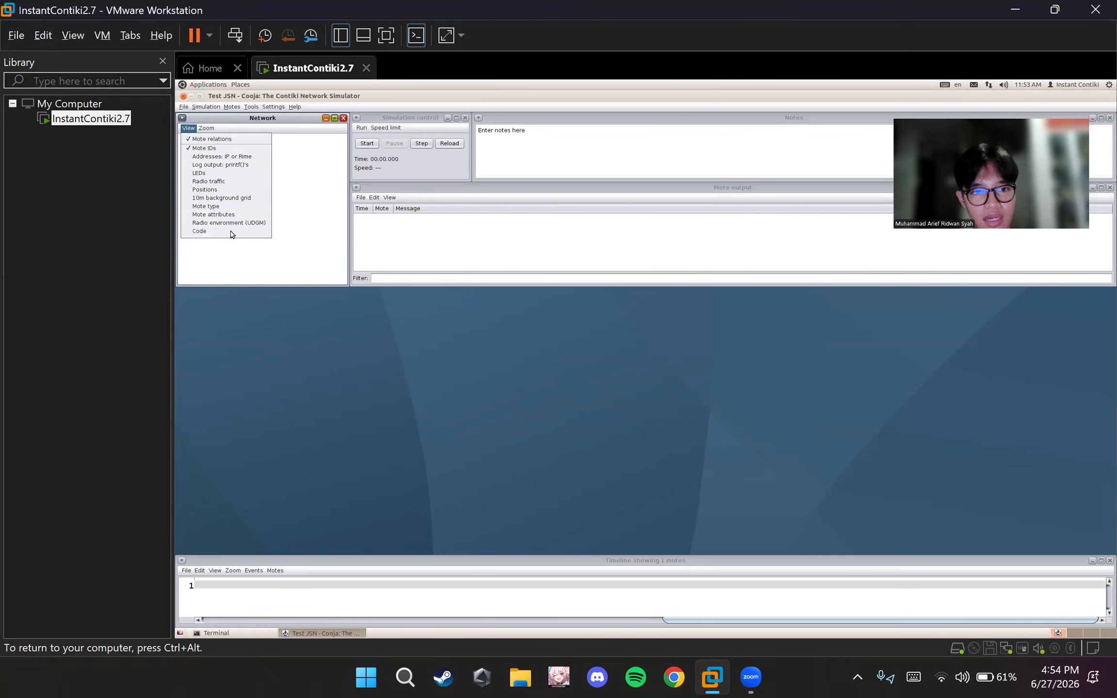
click(234, 241)
click(187, 128)
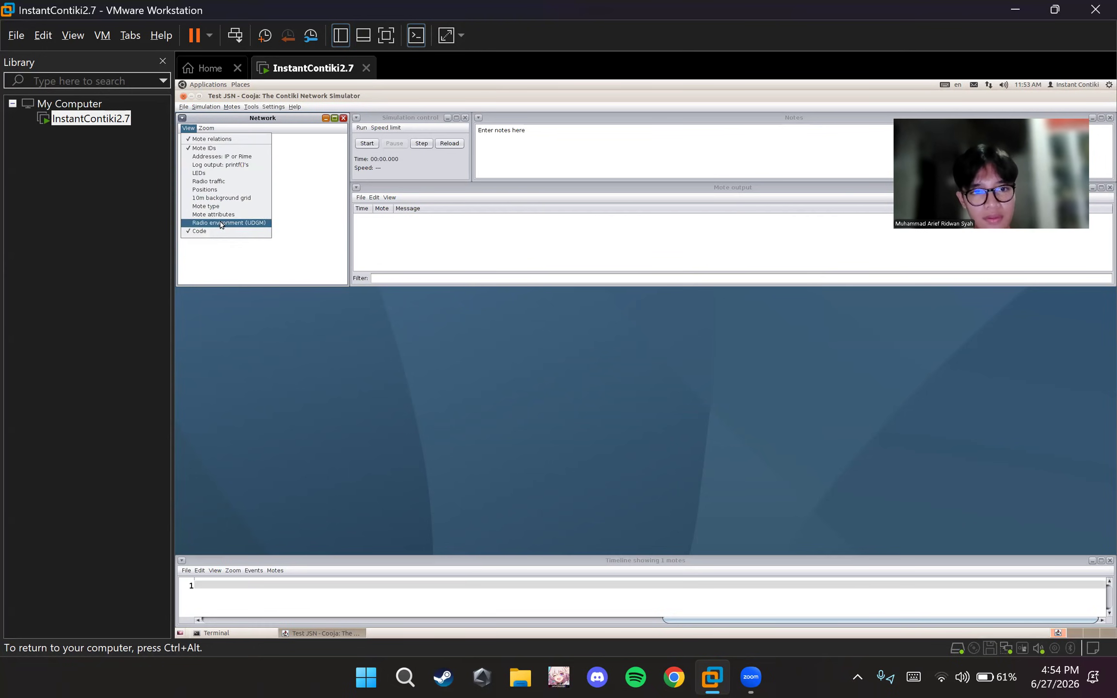
click(219, 222)
click(187, 128)
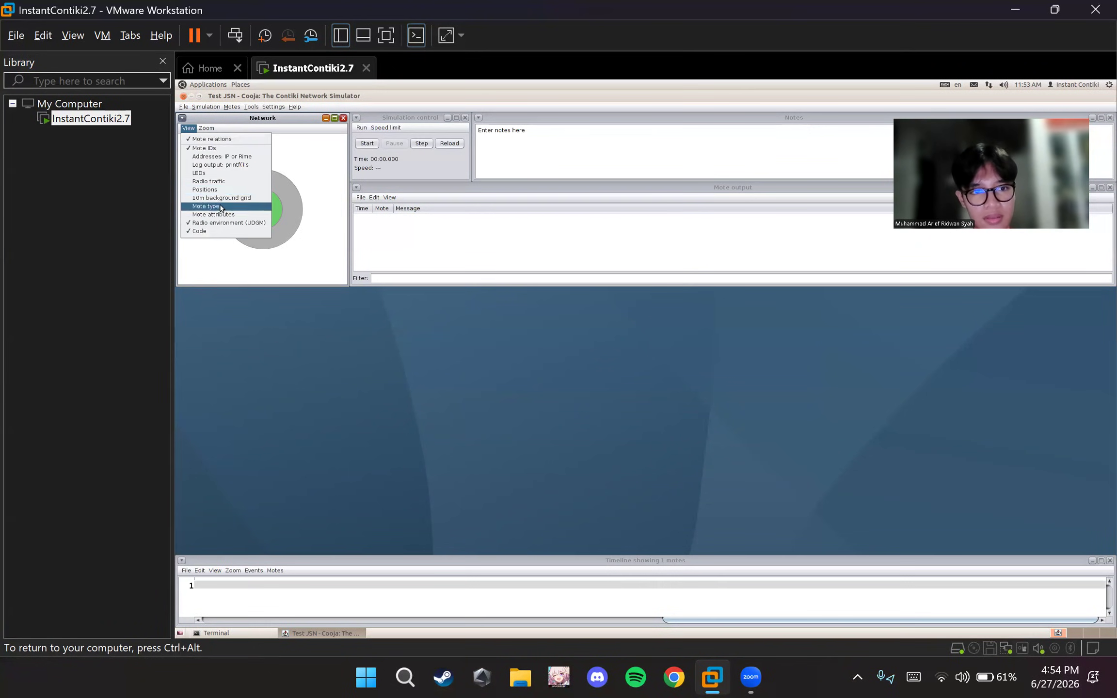
click(221, 199)
click(188, 129)
click(218, 207)
click(189, 129)
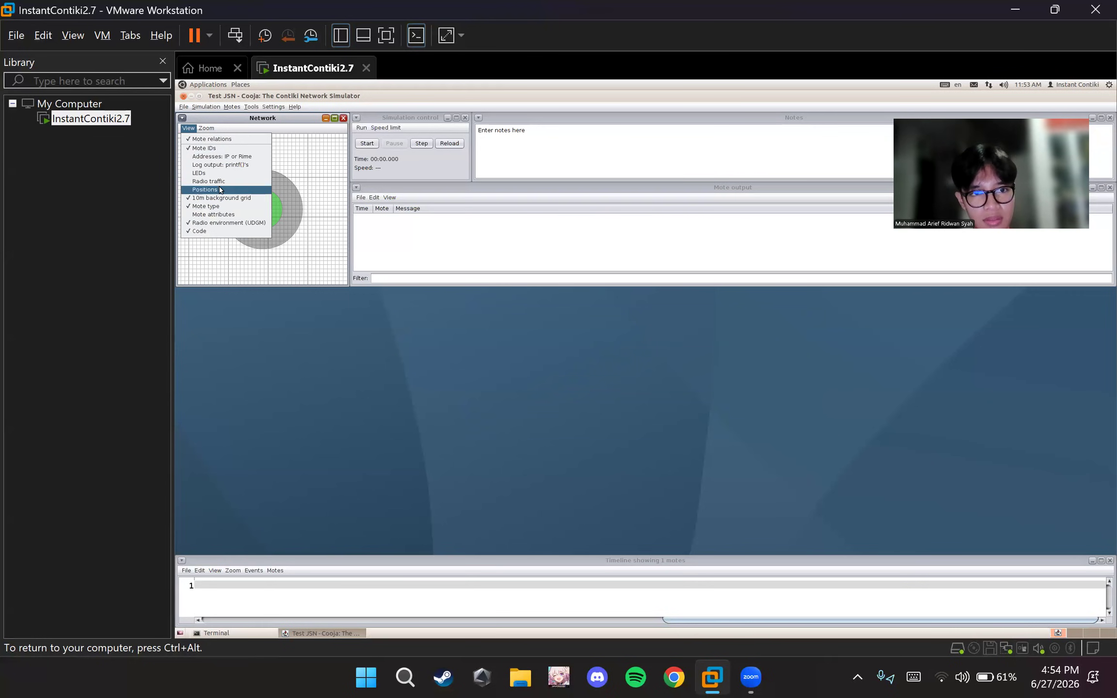
click(220, 191)
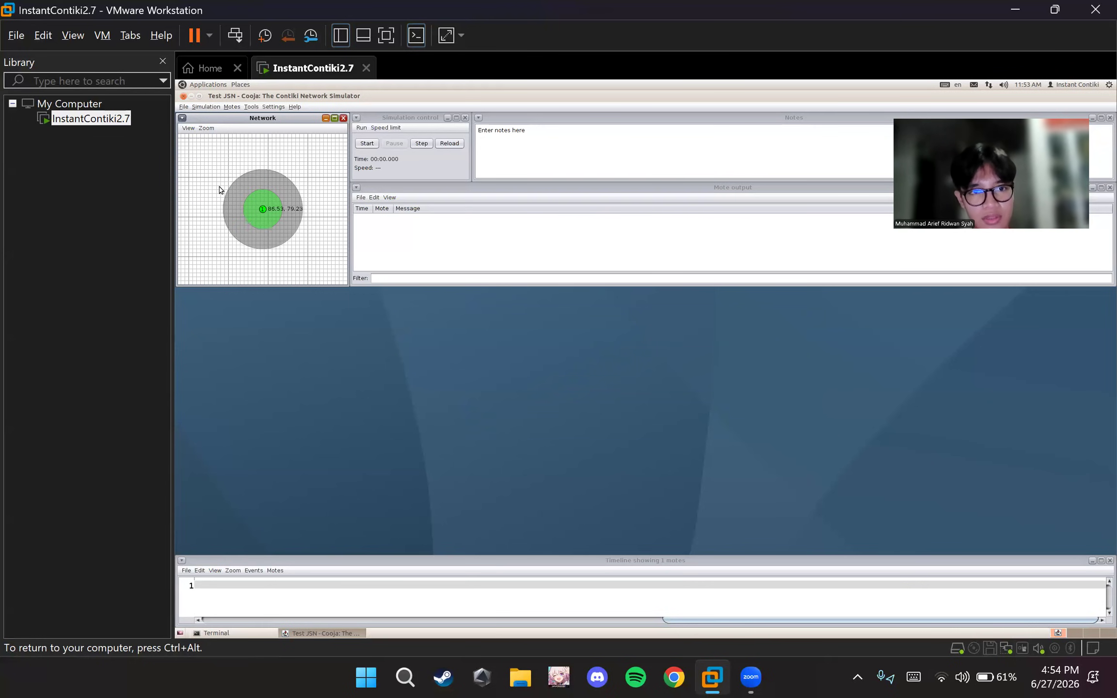
Start a second Sky mote type and choose udp-sender.c from the rpl-collect folder as its firmware source
click(237, 107)
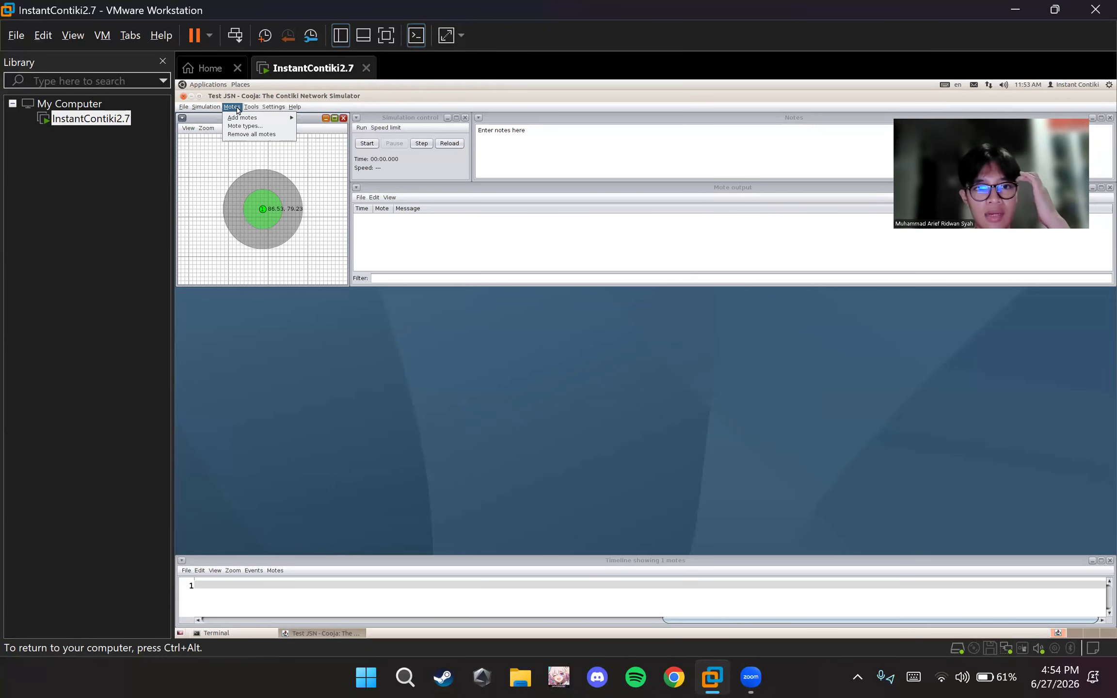
mouse_move(254, 120)
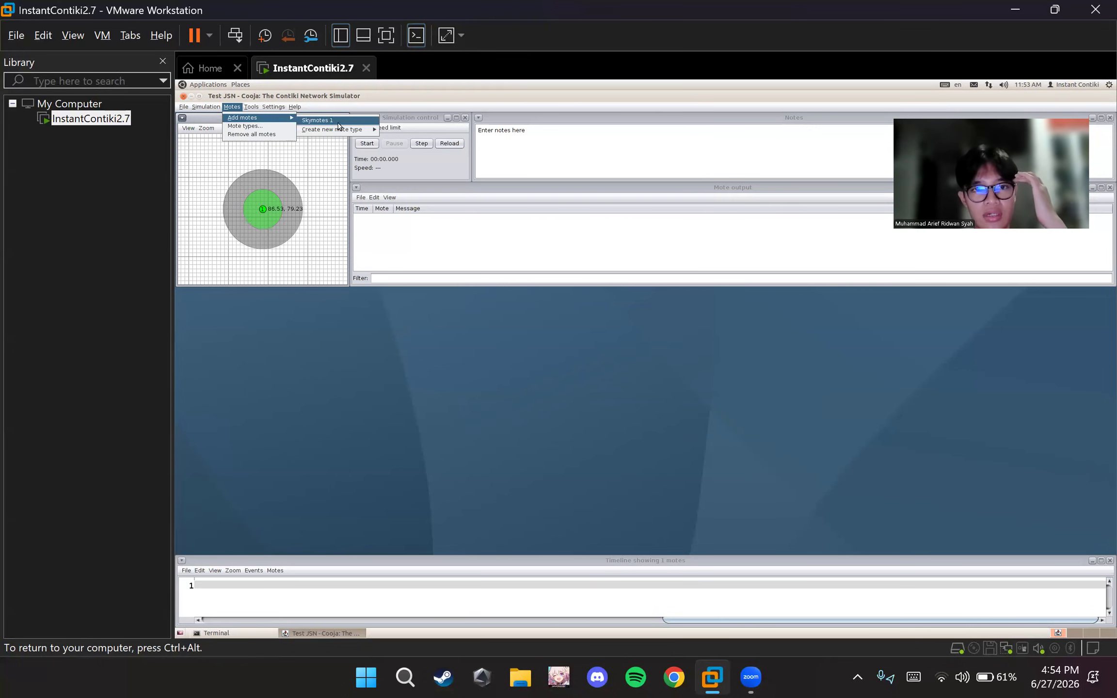
mouse_move(357, 130)
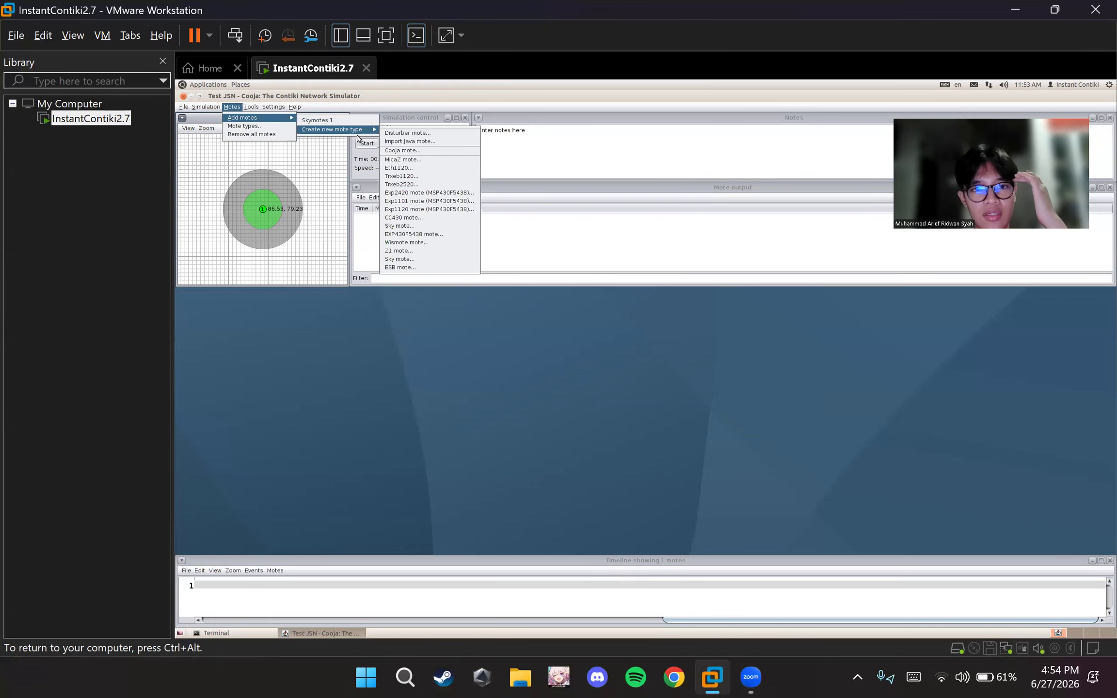
click(436, 260)
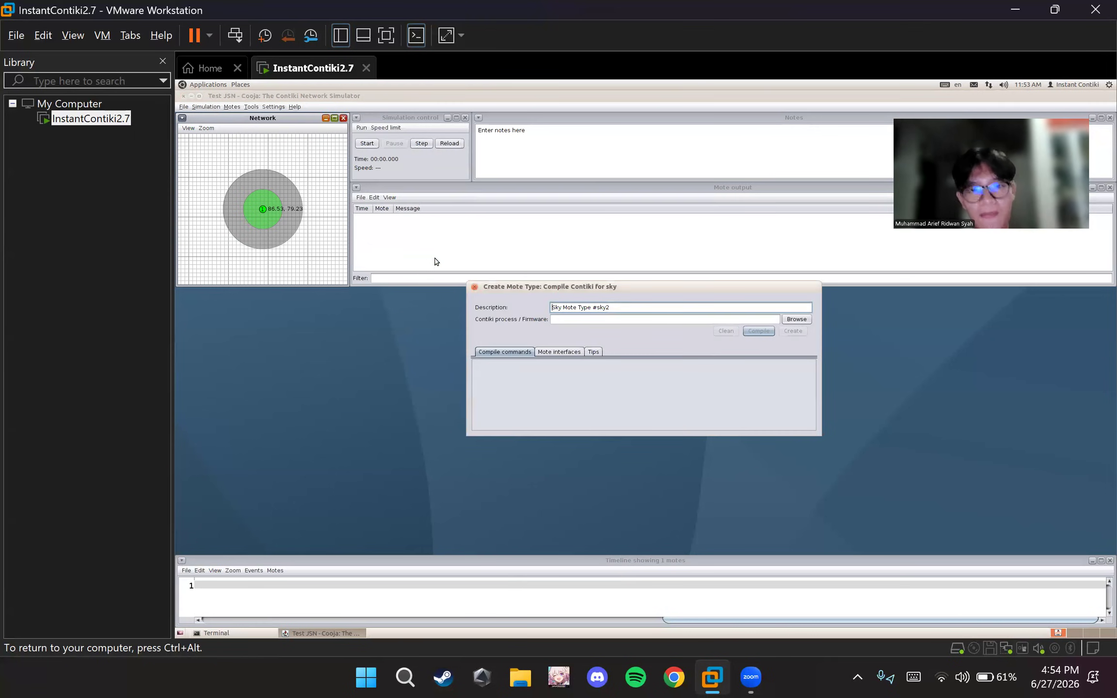
click(795, 322)
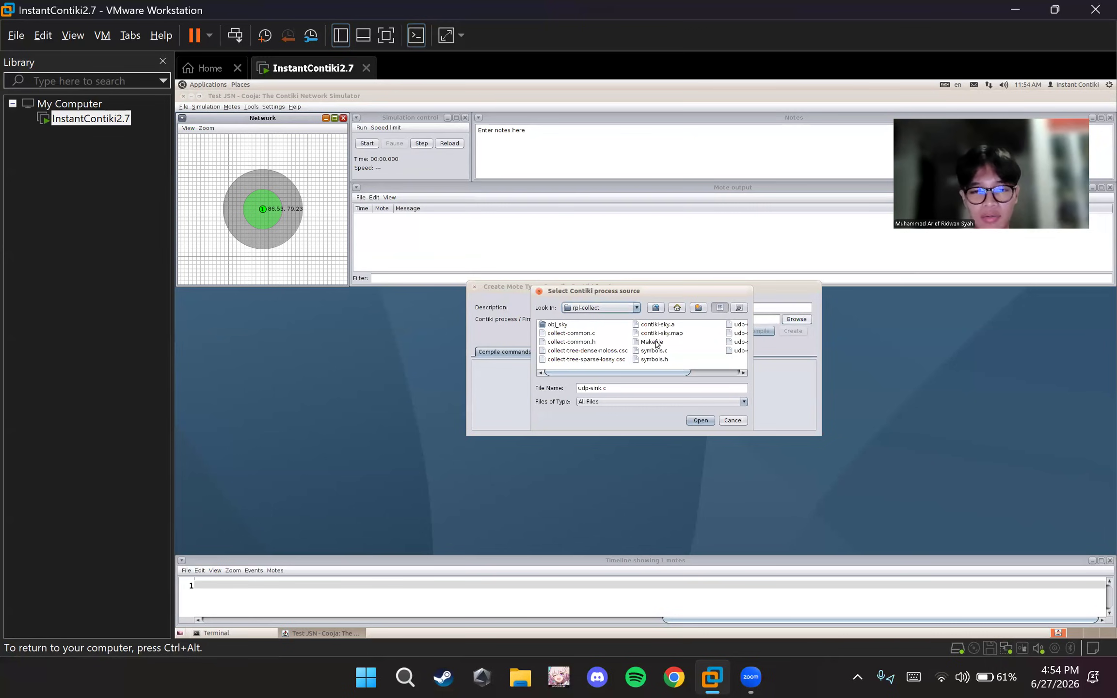
scroll(657, 343, down, 2)
click(693, 328)
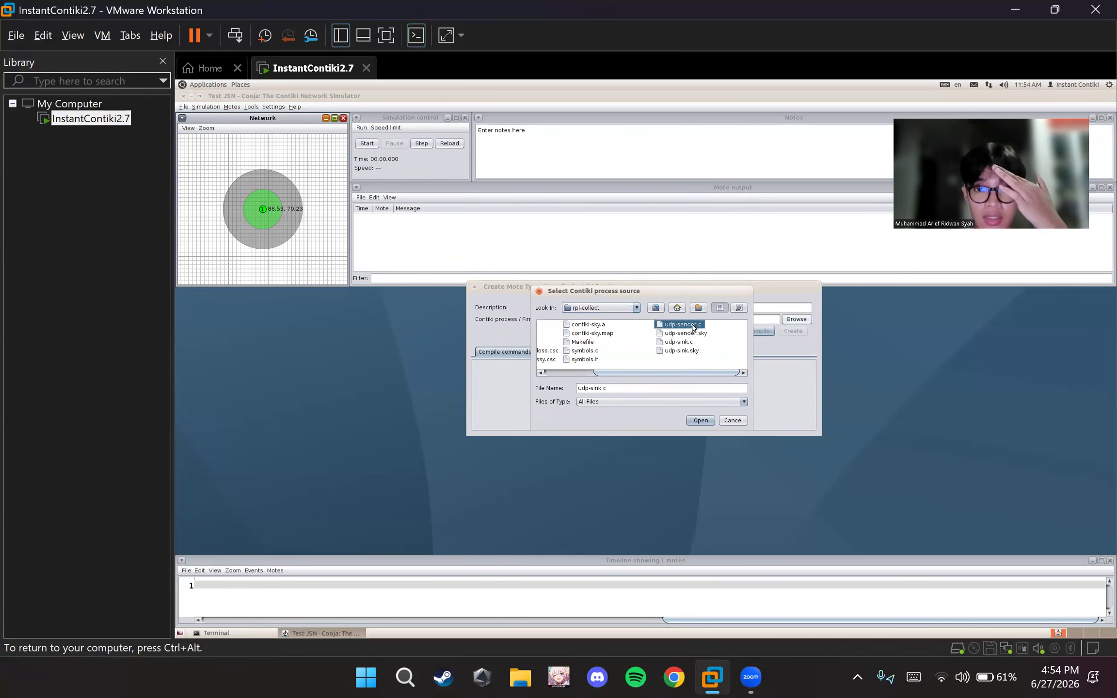
click(703, 419)
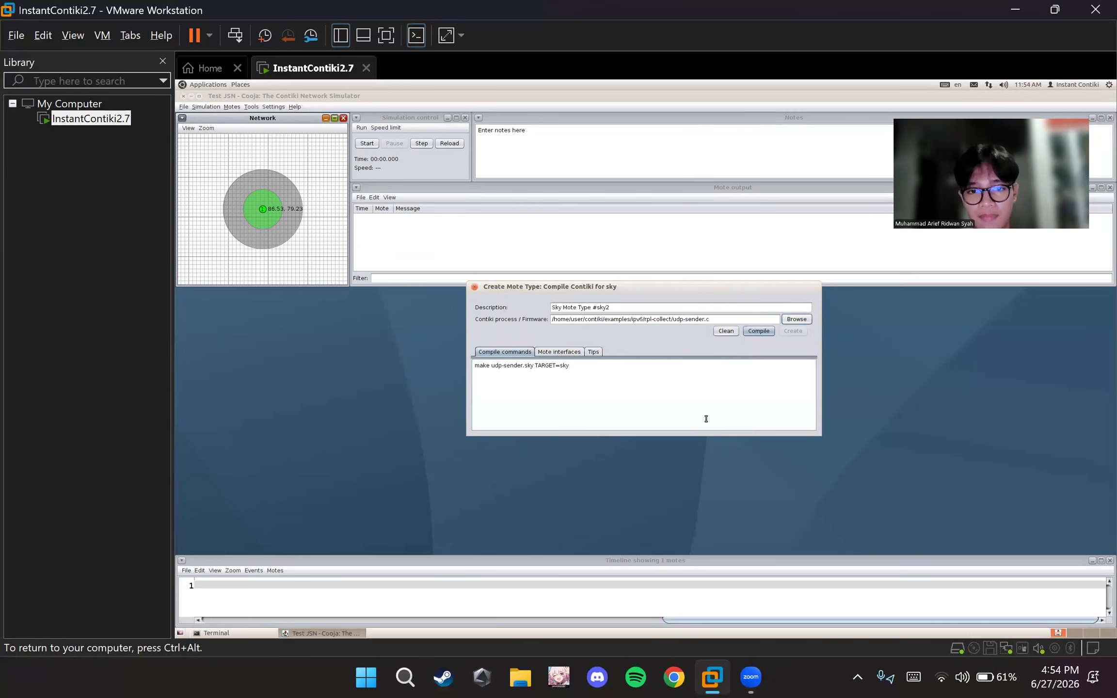
Compile the udp-sender firmware, create the mote type and add 10 motes with random positioning
click(762, 332)
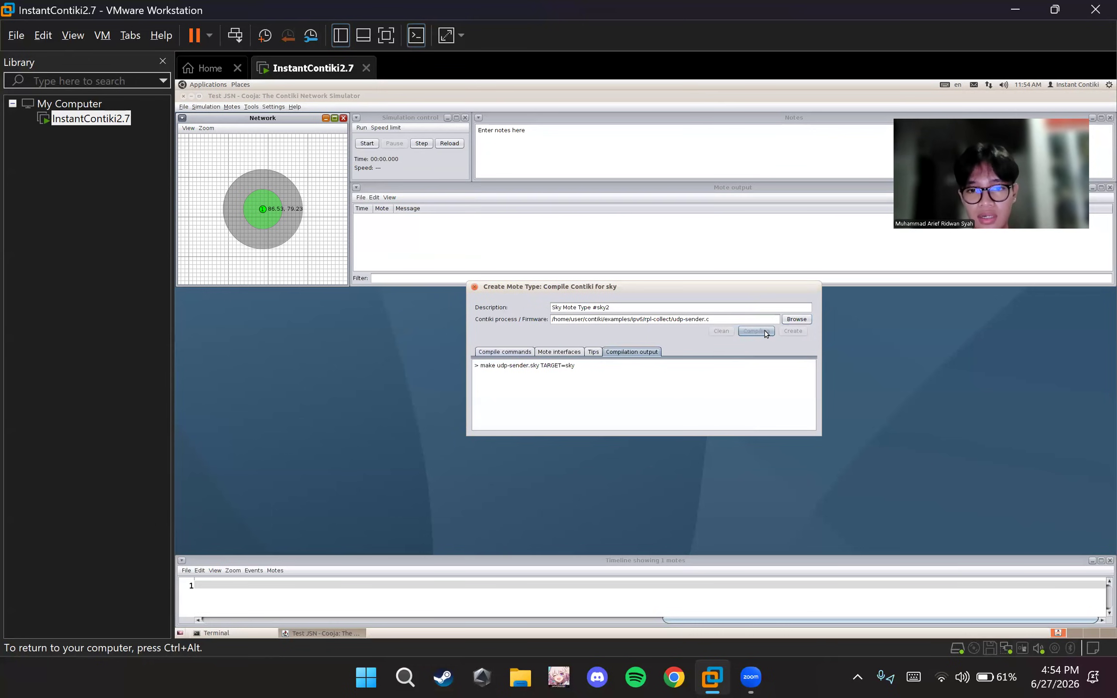
click(793, 330)
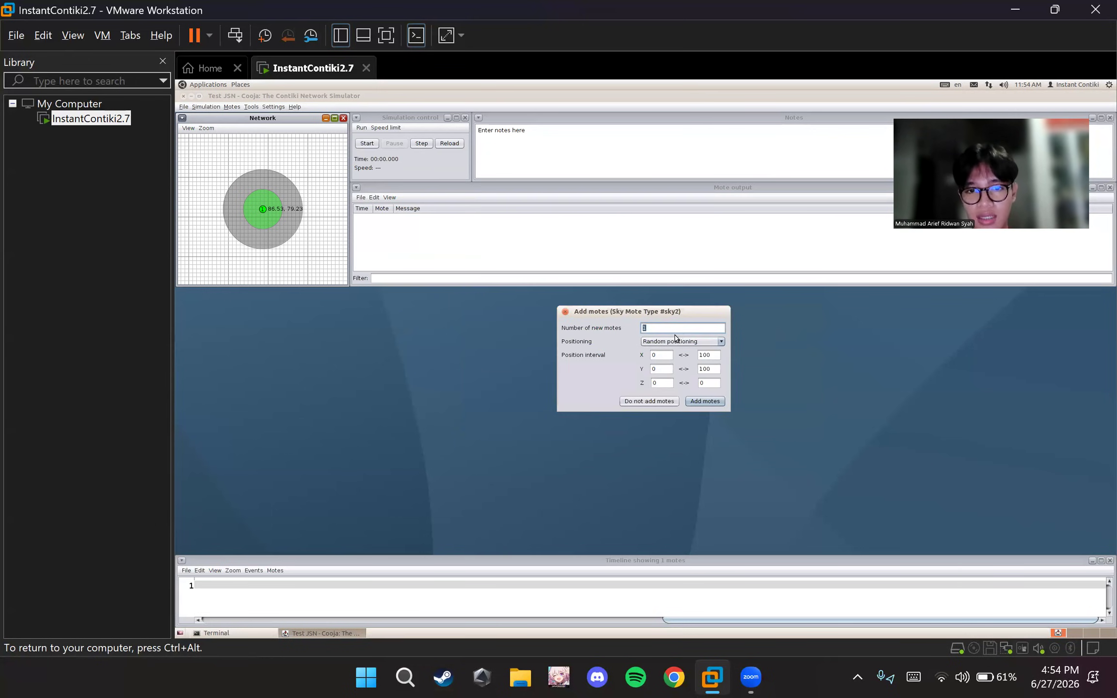
text(10)
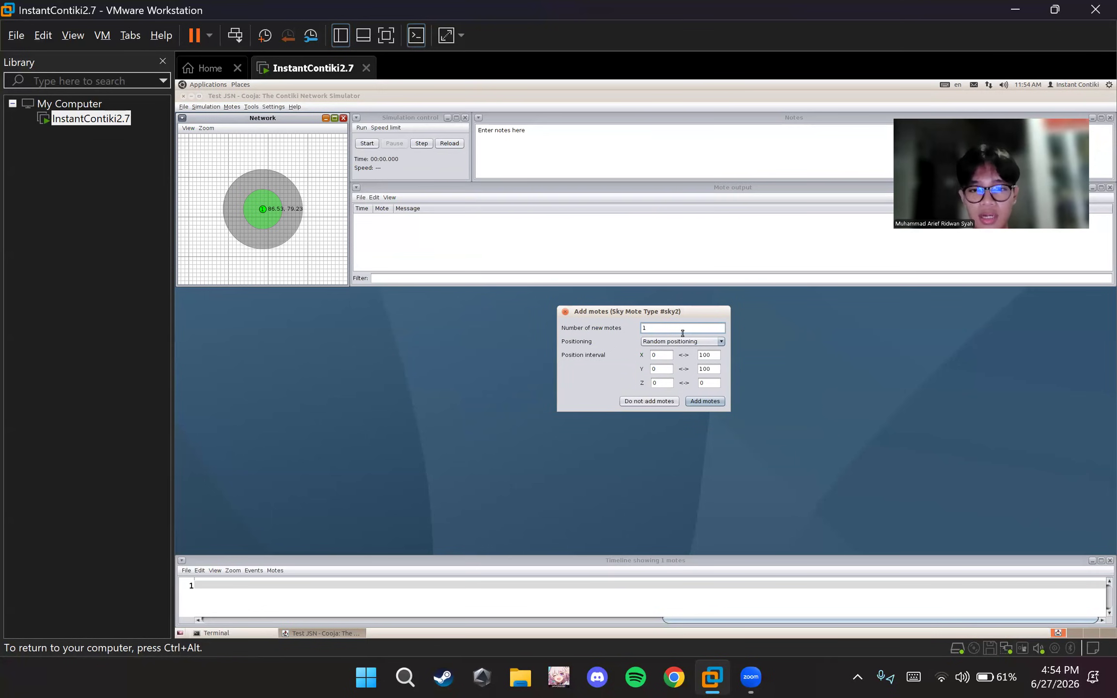
click(704, 401)
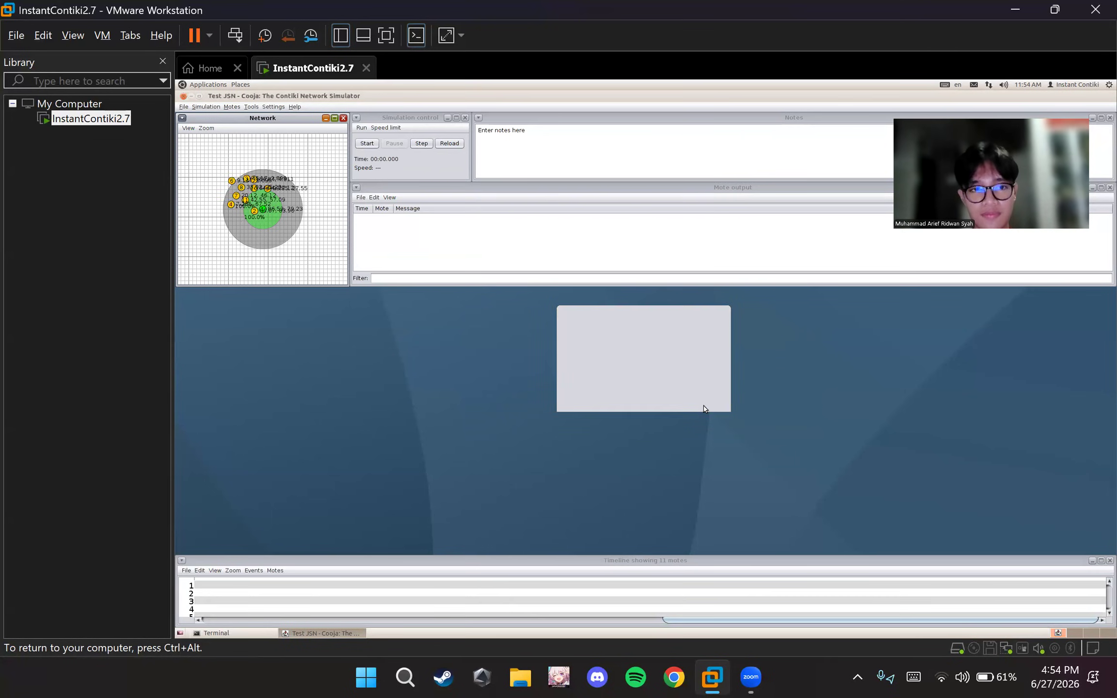
Spread out the network view and move the sink mote to about (51.41, 40.37) and mote 2 to about (73.21, 68.09)
drag(305, 212, 283, 202)
click(211, 128)
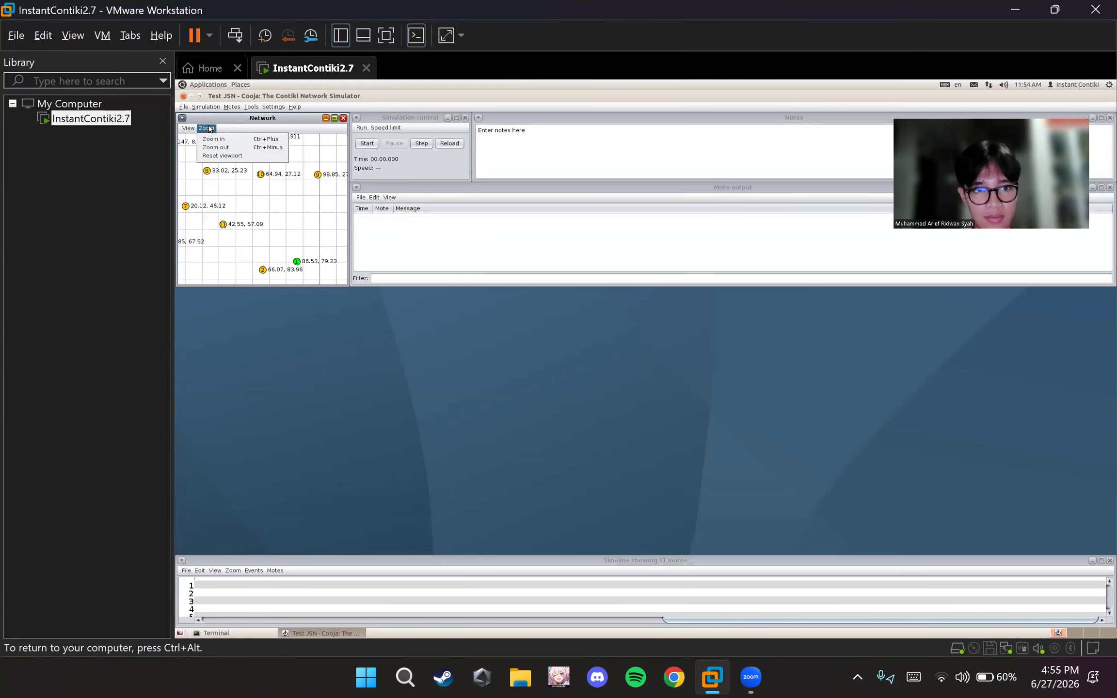
click(235, 150)
drag(258, 176, 279, 194)
drag(313, 270, 262, 216)
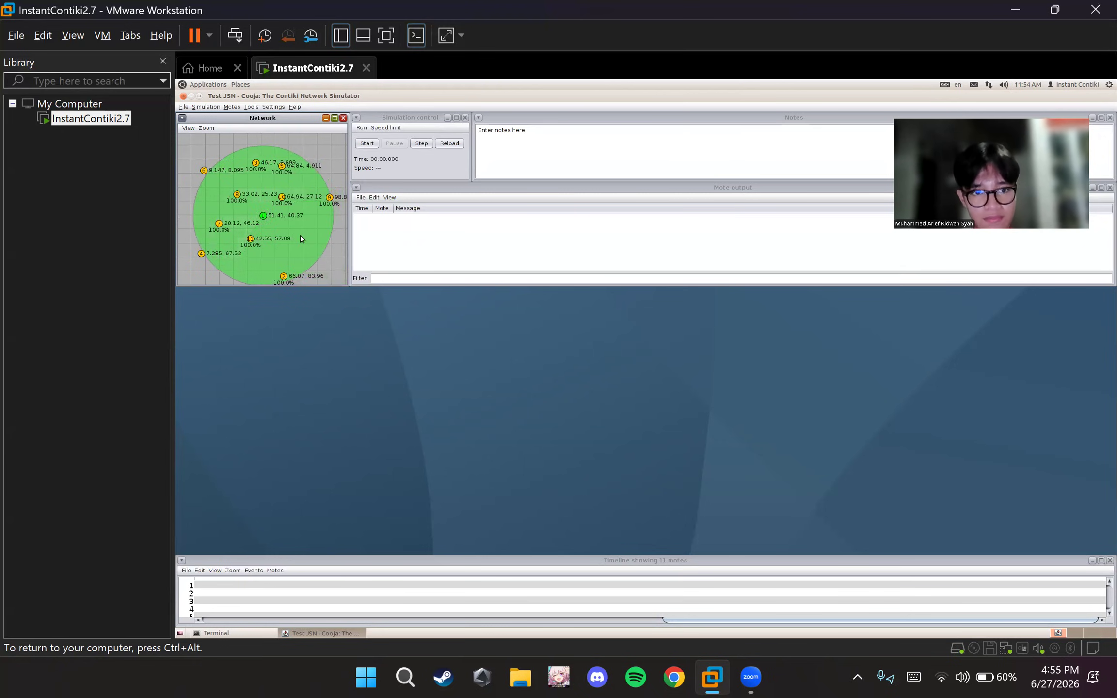
drag(284, 276, 293, 254)
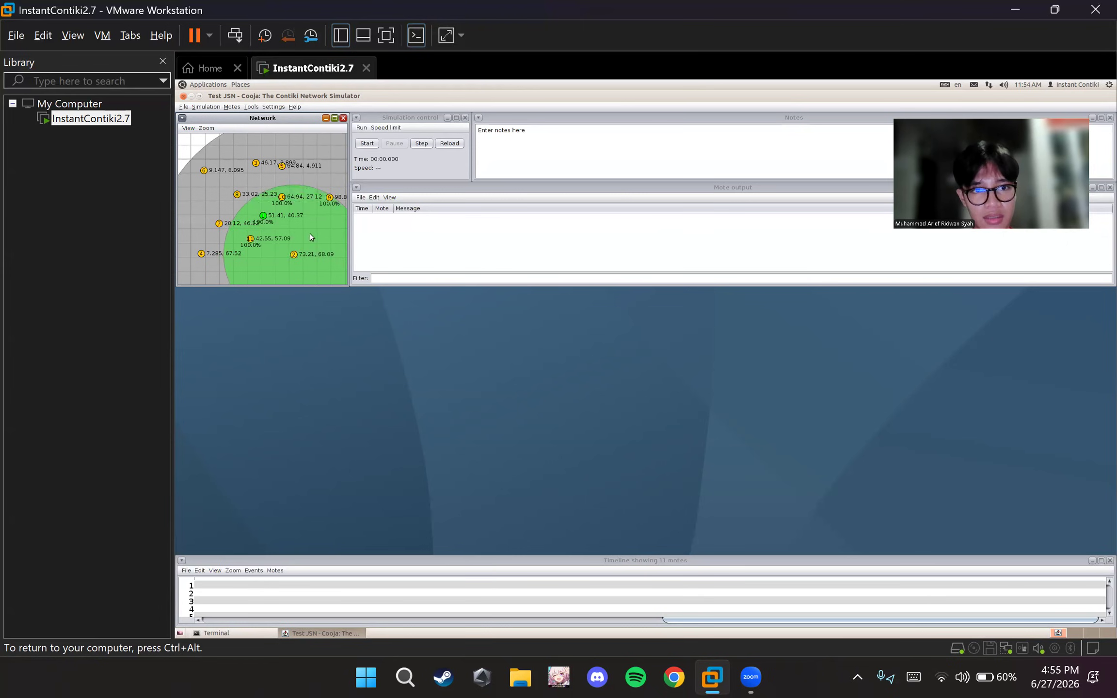
click(341, 201)
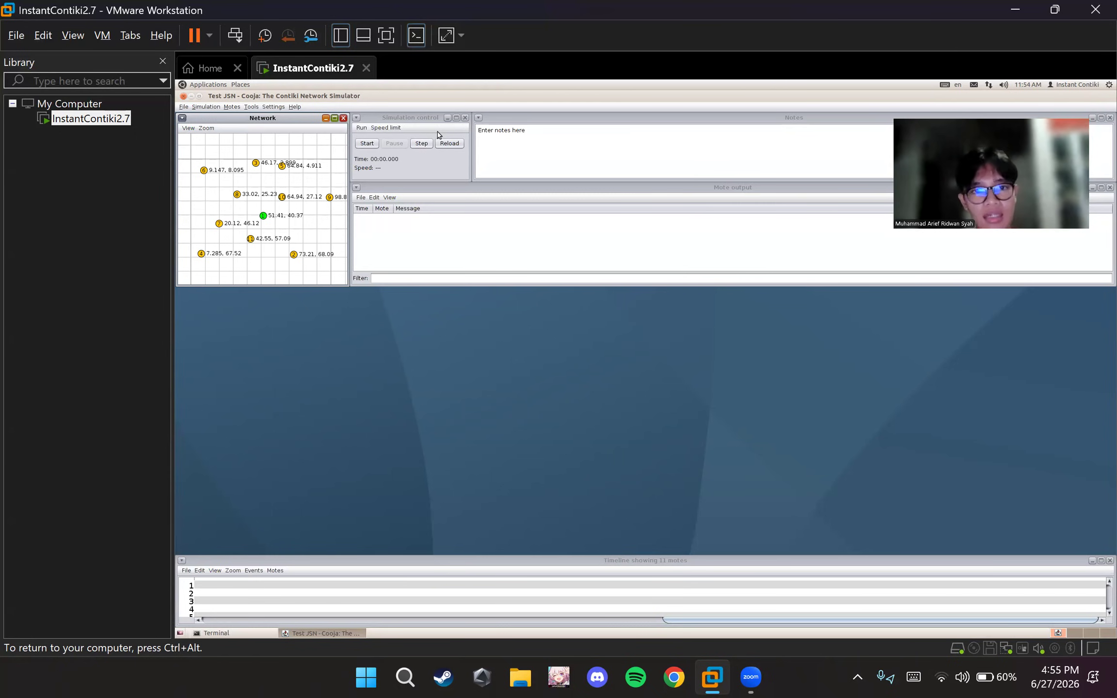
Open the radio messages tool clear of the network view and set its analyzer to 6LoWPAN Analyzer with PCAP
click(390, 142)
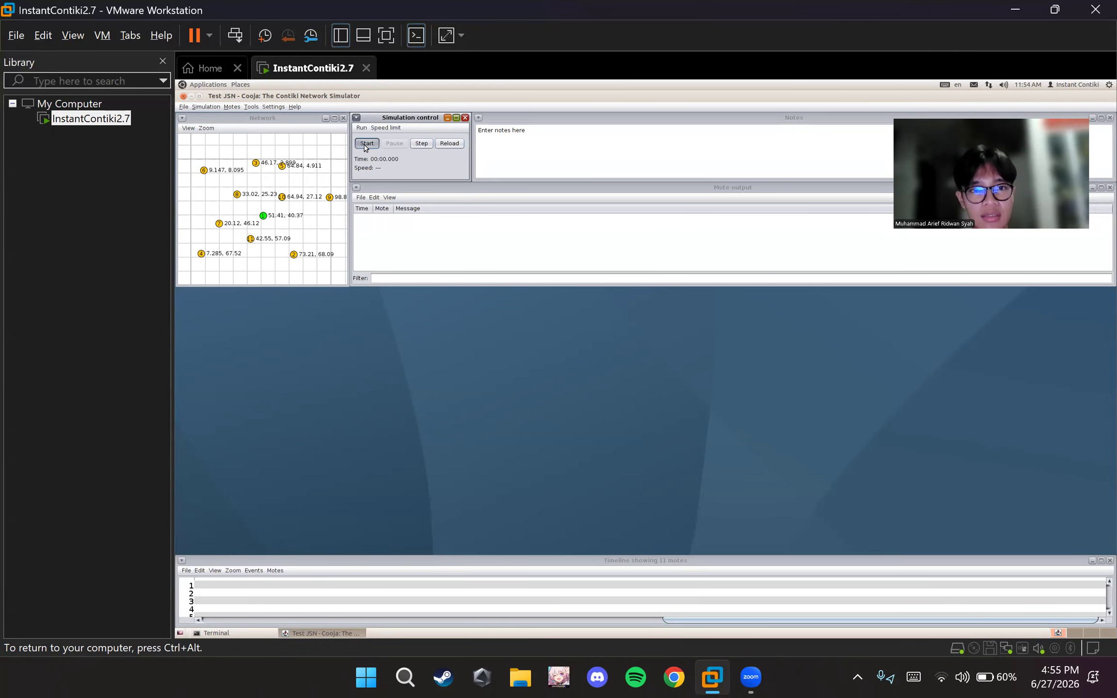
click(251, 107)
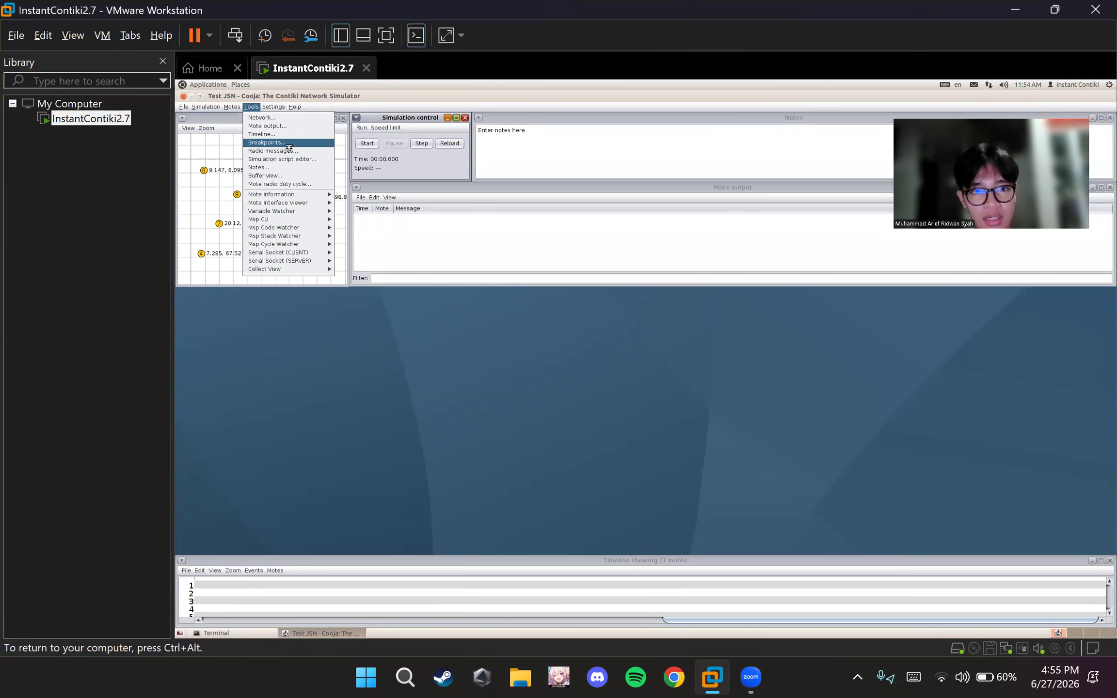
click(288, 152)
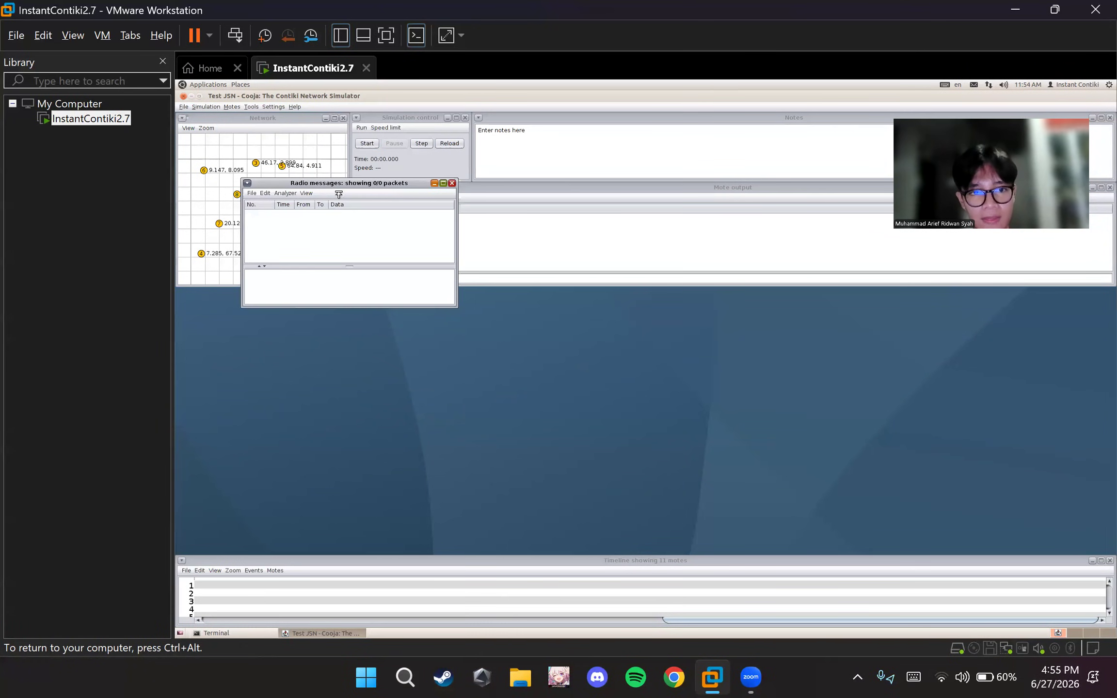
drag(347, 188, 671, 198)
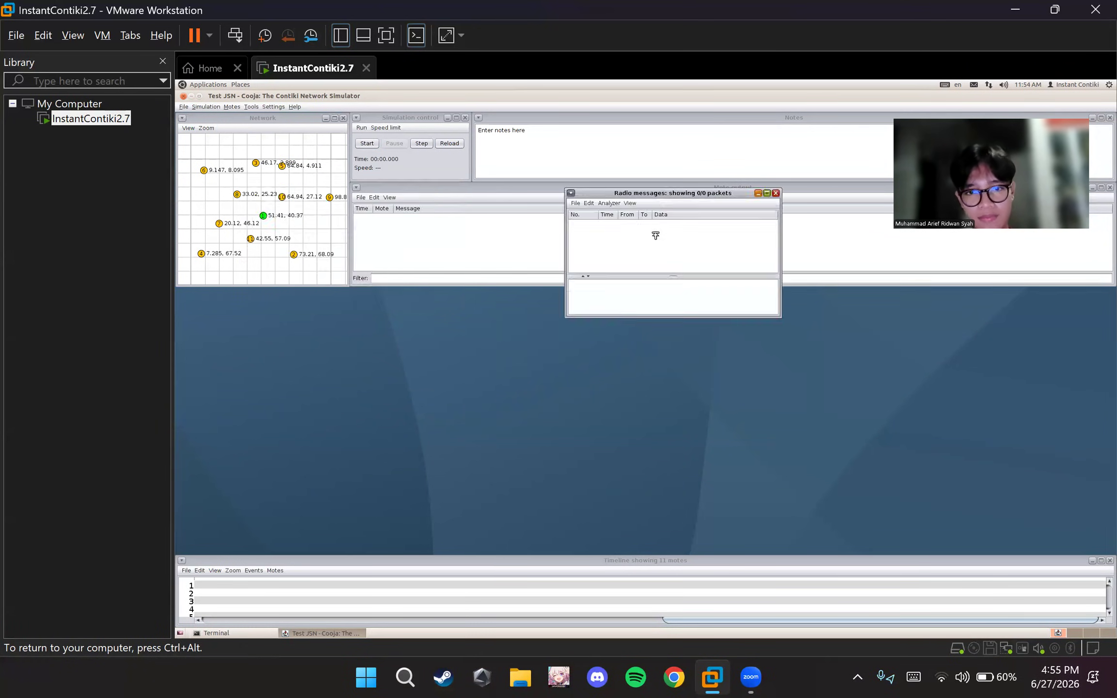
click(609, 203)
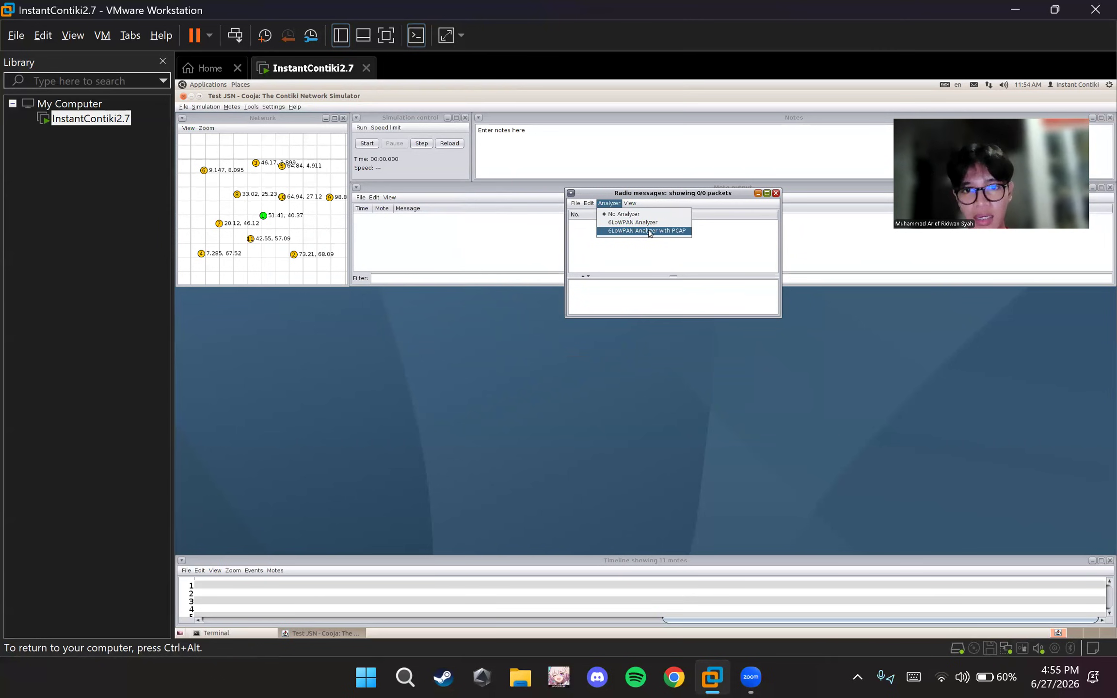
click(650, 231)
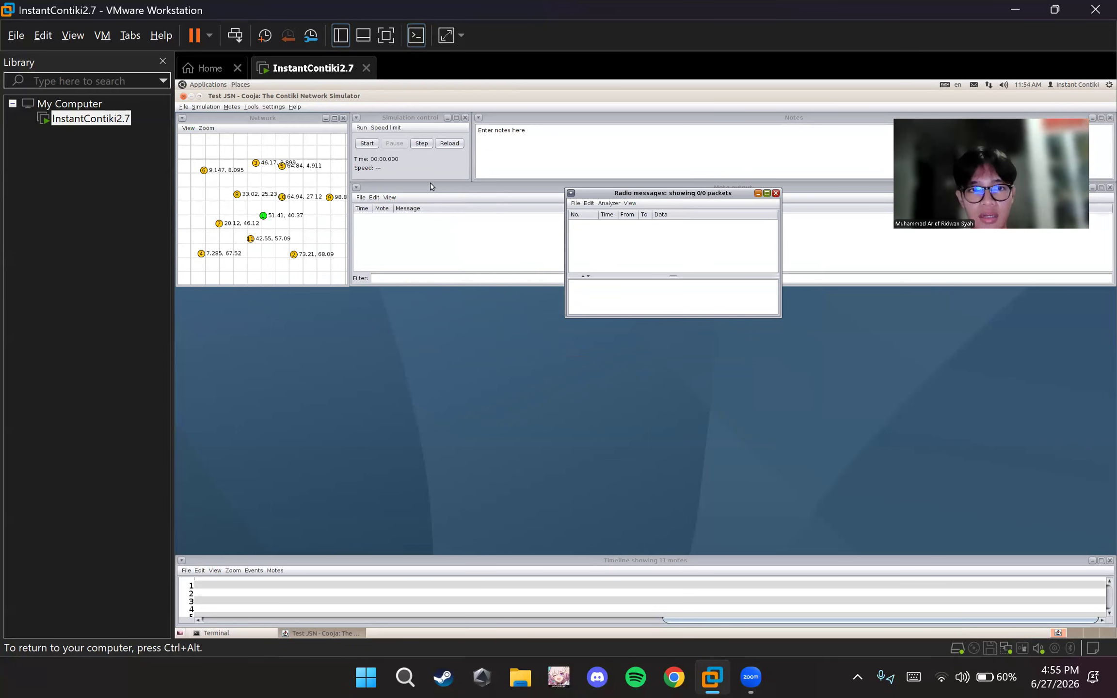
Run the simulation, turn on mote attributes and radio traffic in the network view, and pause the simulation
click(367, 143)
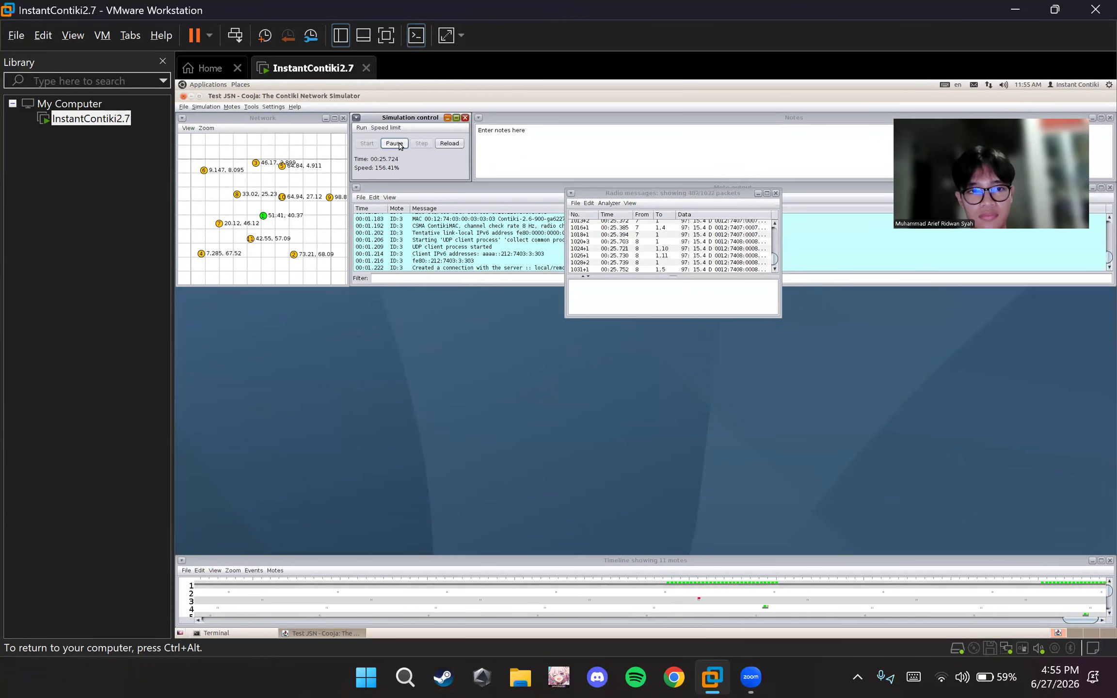
click(243, 153)
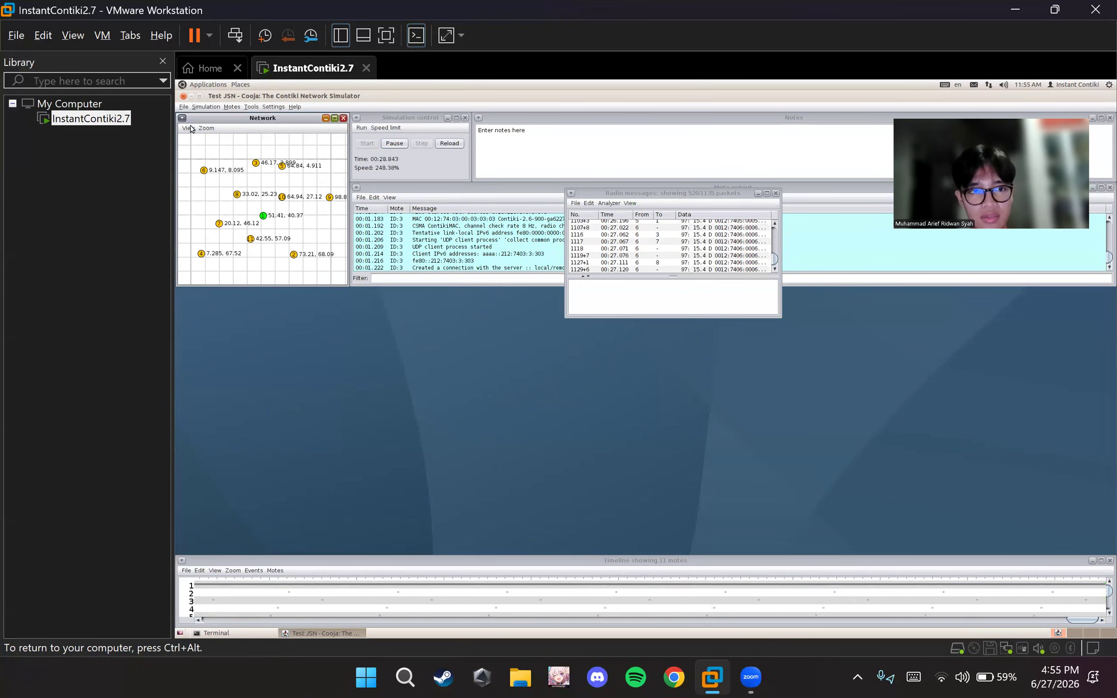
click(188, 128)
click(228, 215)
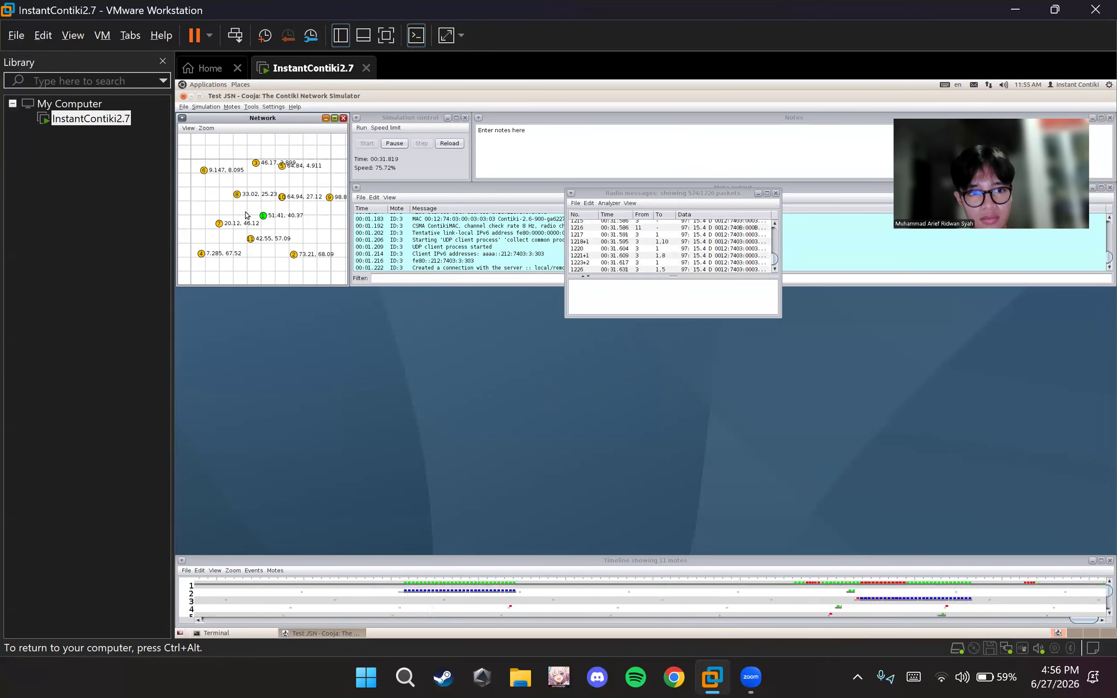
click(188, 128)
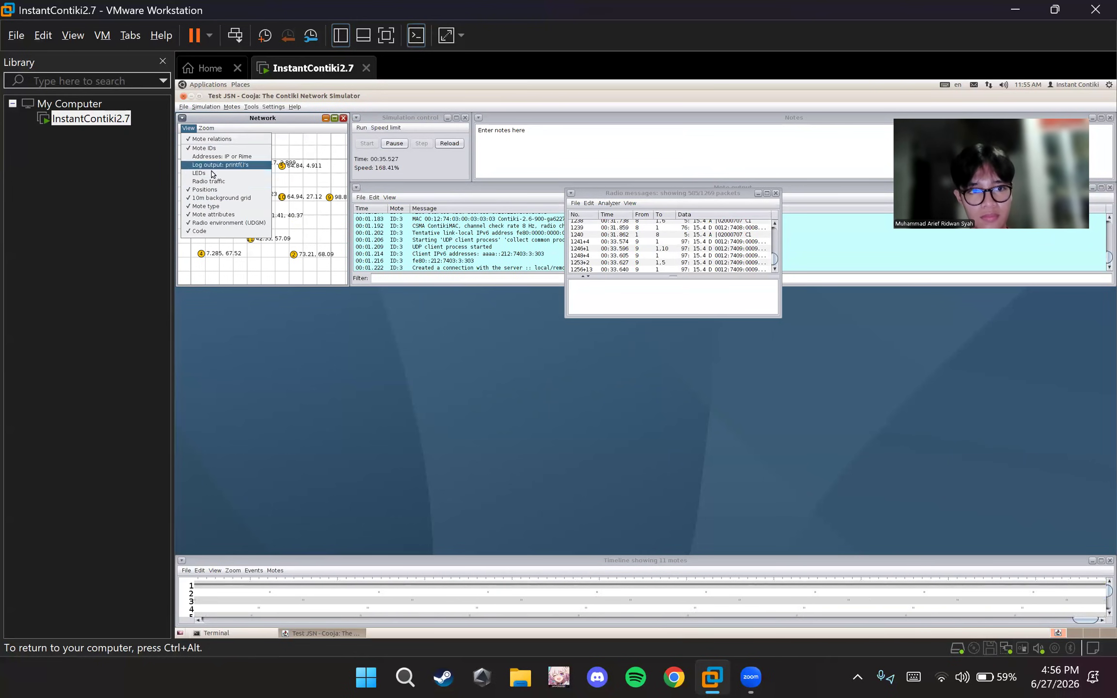
click(209, 180)
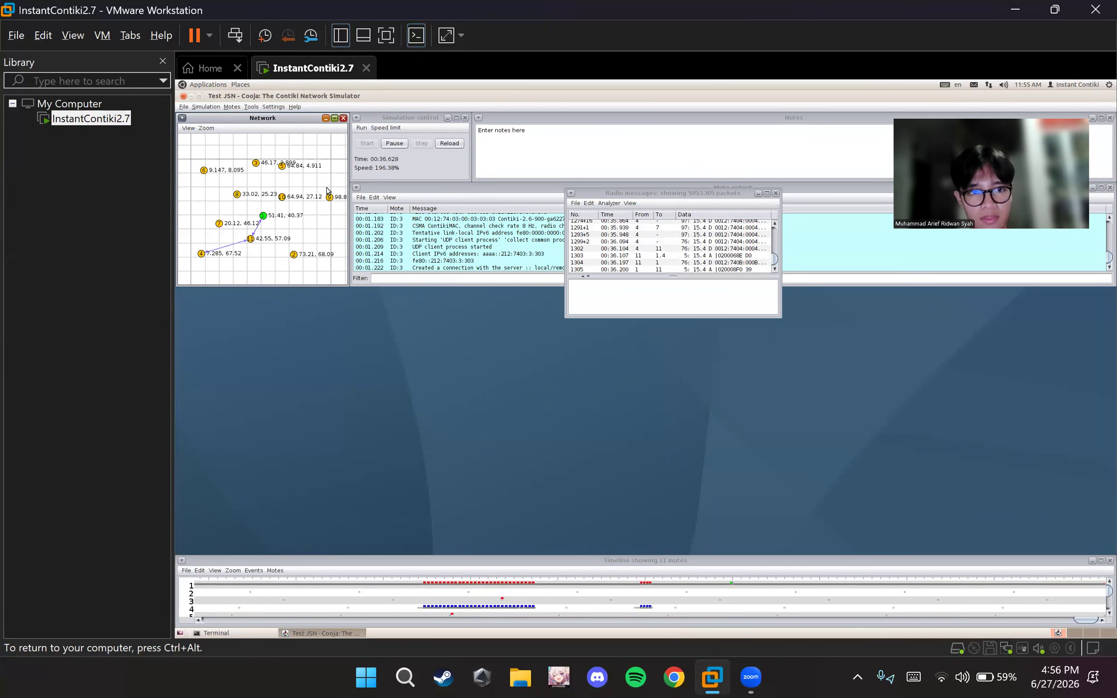
click(395, 144)
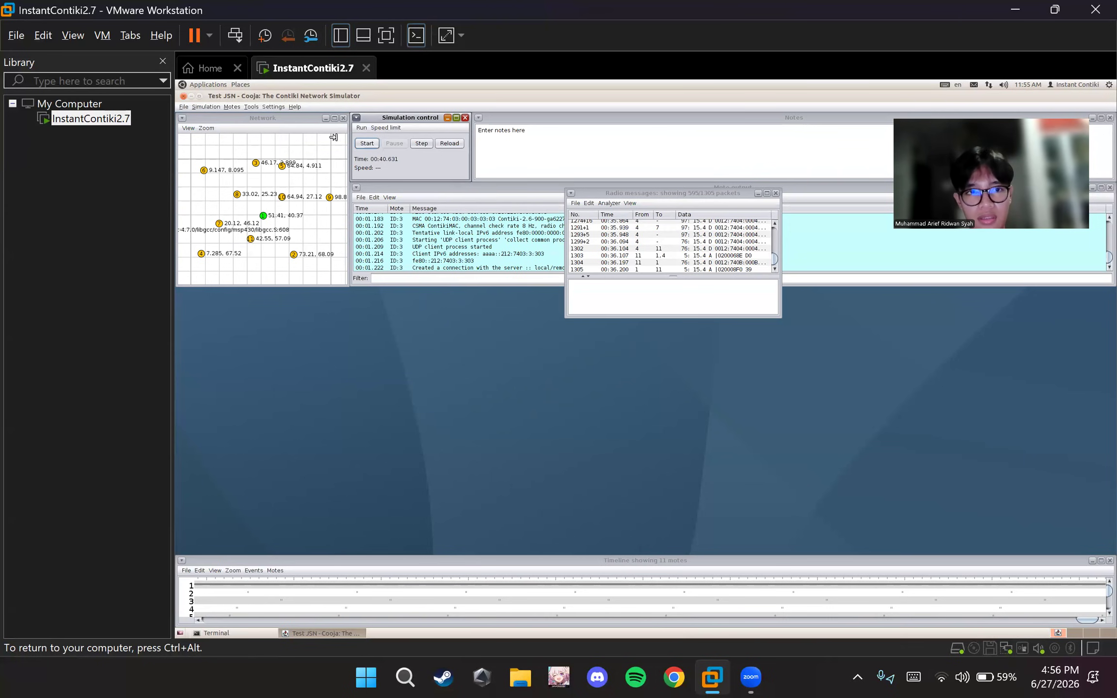
click(259, 107)
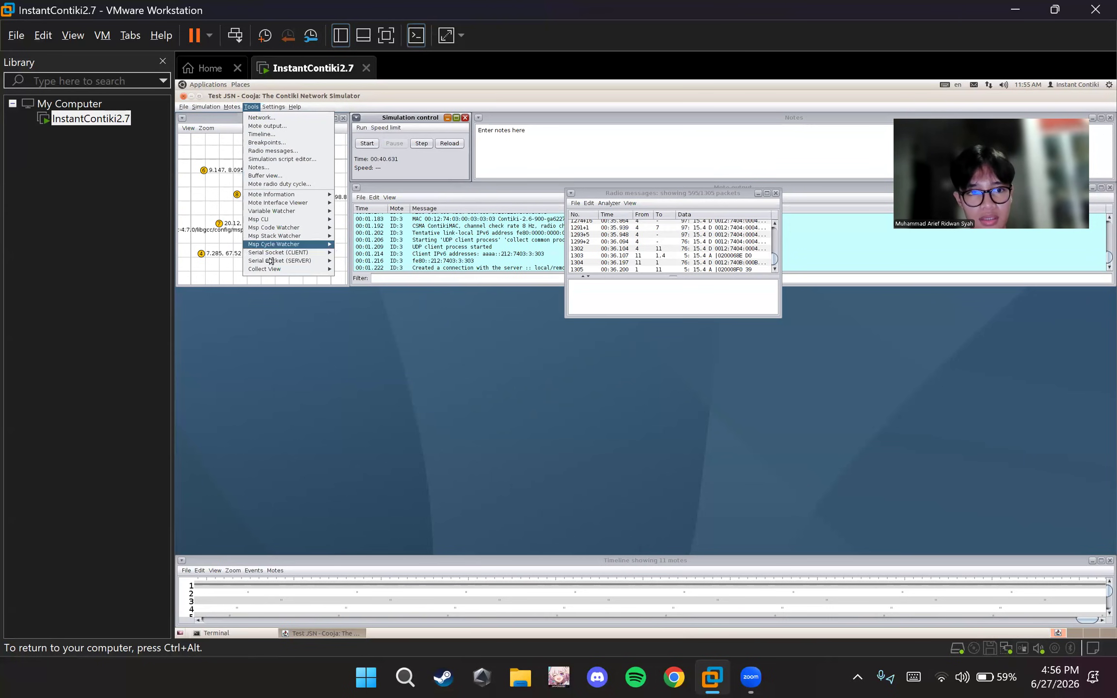
click(200, 179)
click(261, 214)
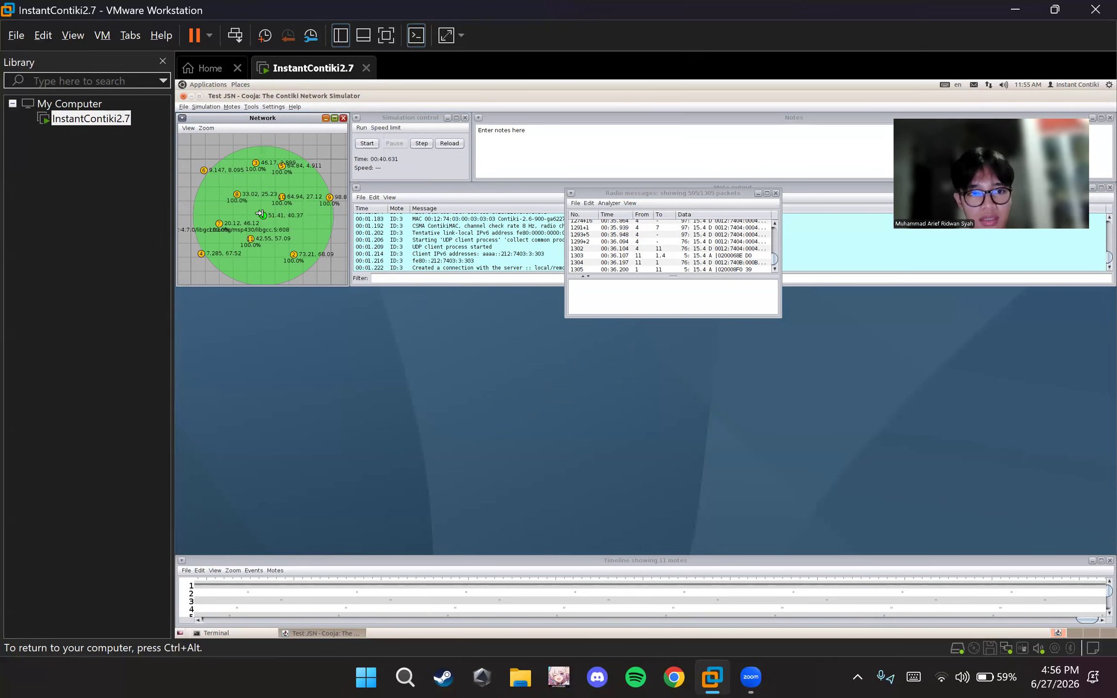
right_click(261, 214)
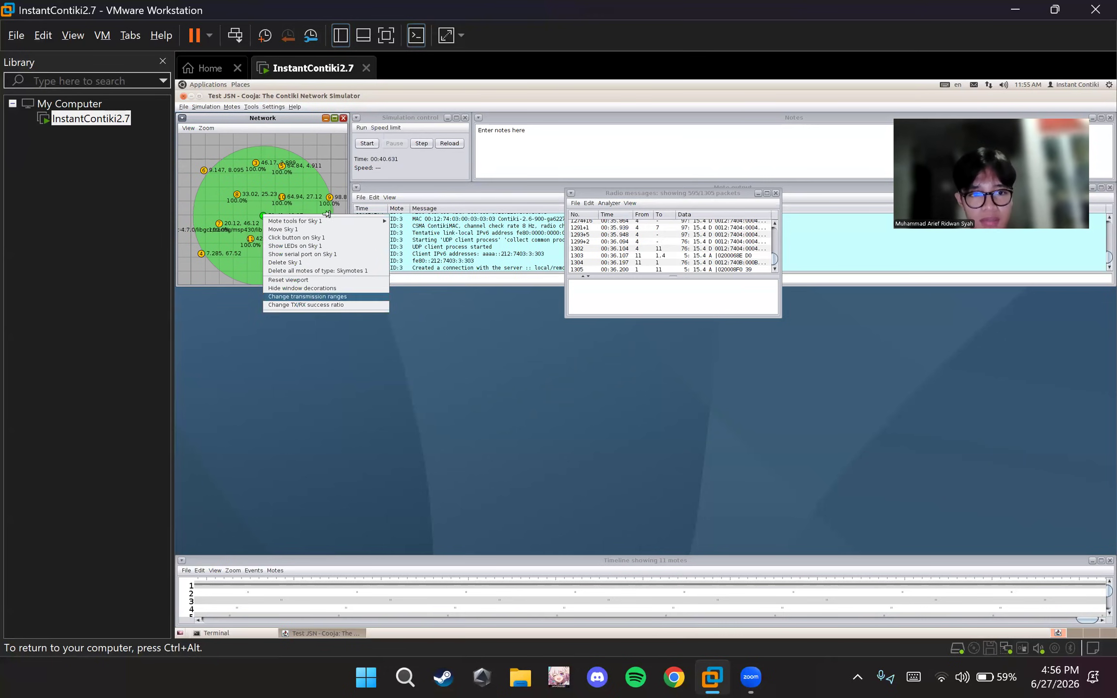
click(289, 133)
click(256, 108)
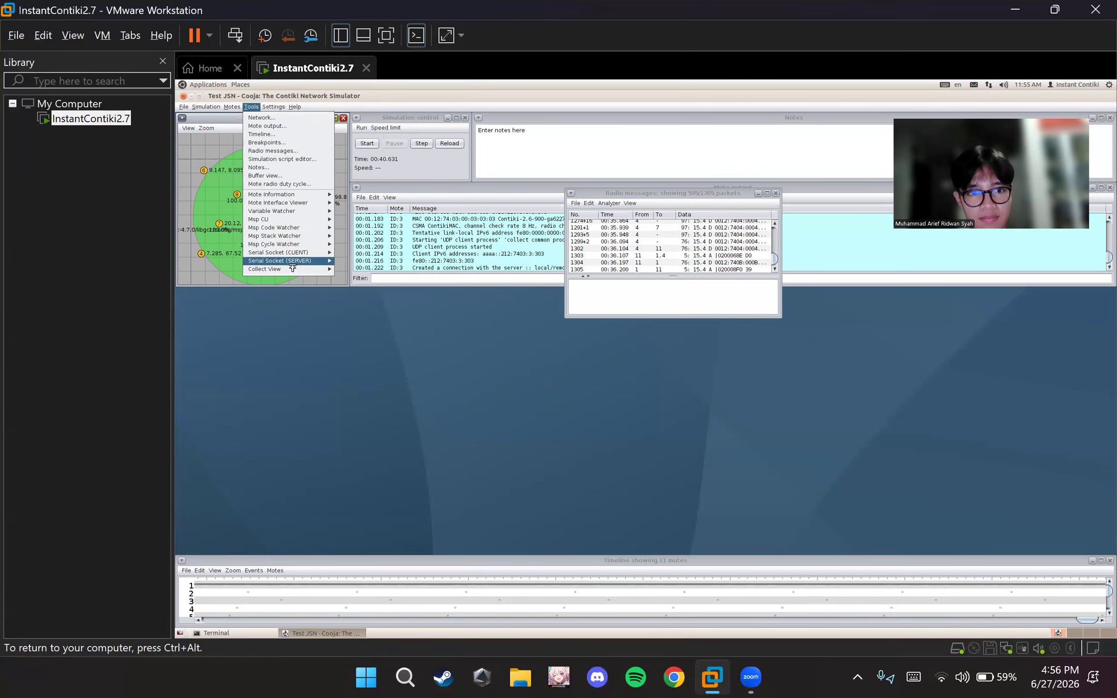
mouse_move(295, 271)
click(211, 176)
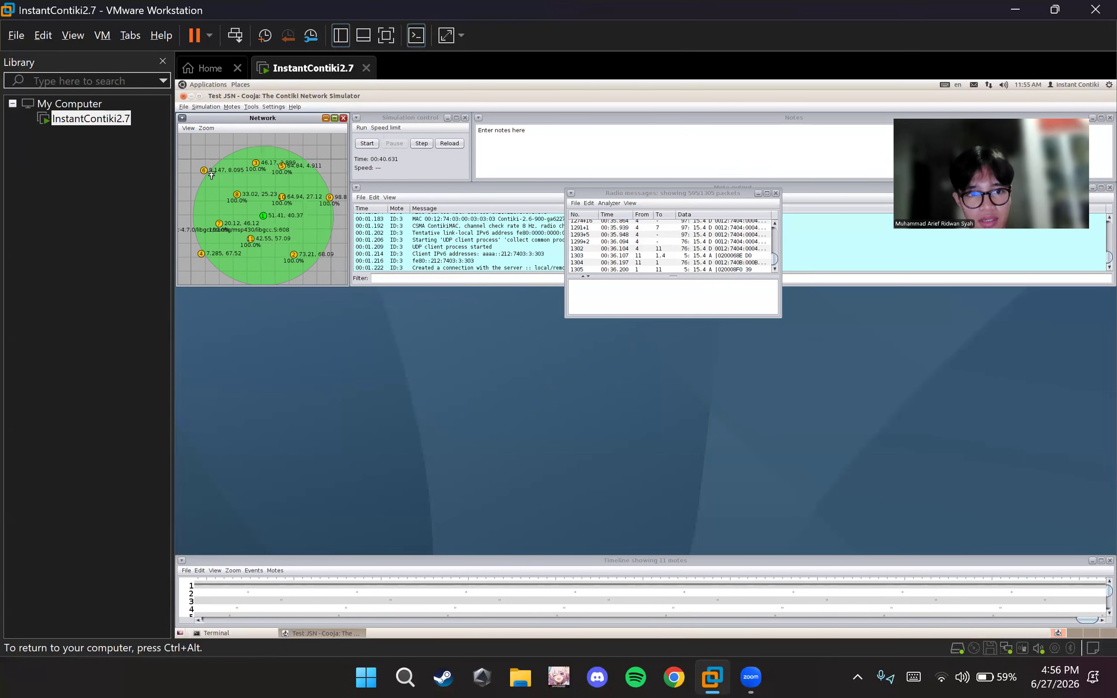
Open the Collect View tool for Sky 1, place its window below the simulation panels and start the base station collect
right_click(262, 214)
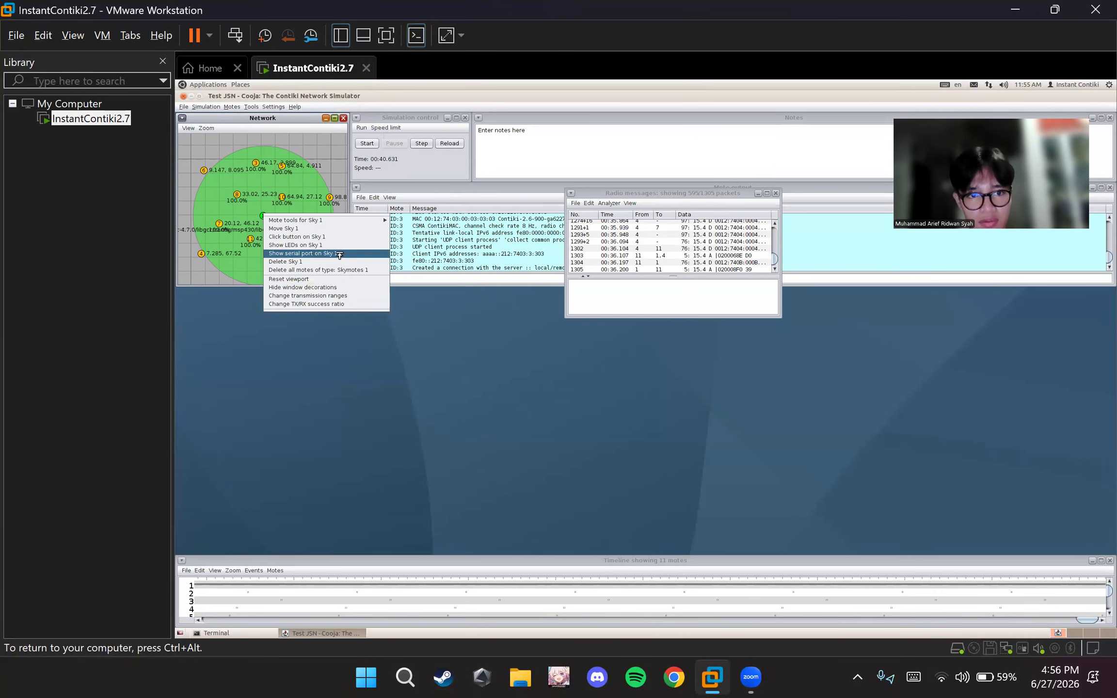
mouse_move(336, 222)
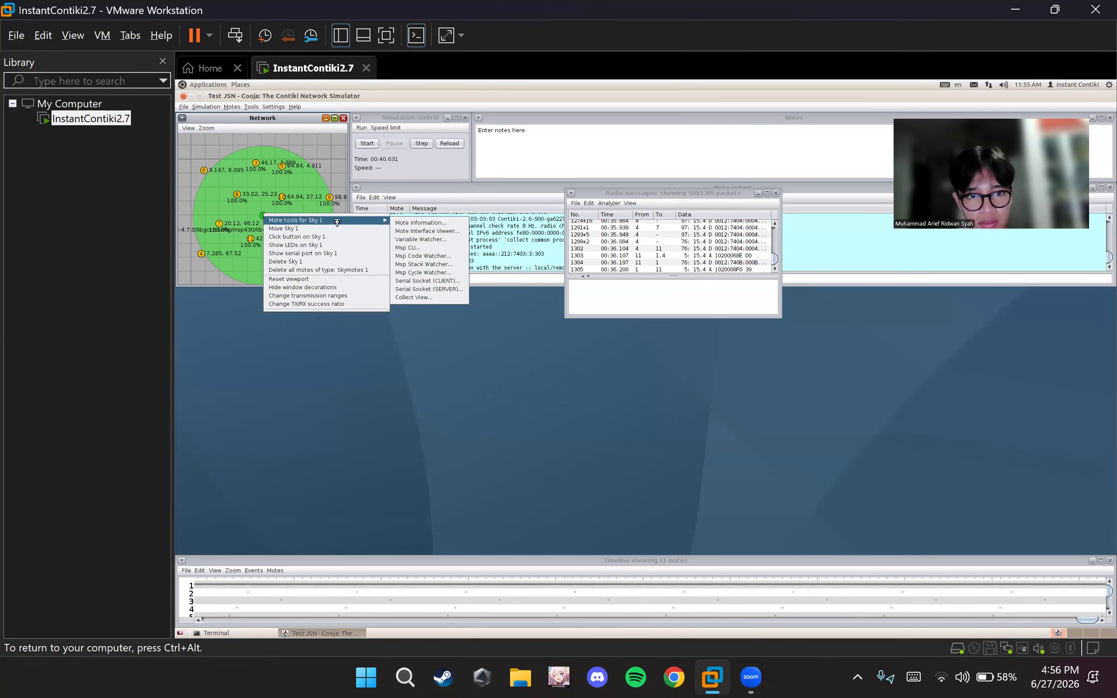
click(439, 298)
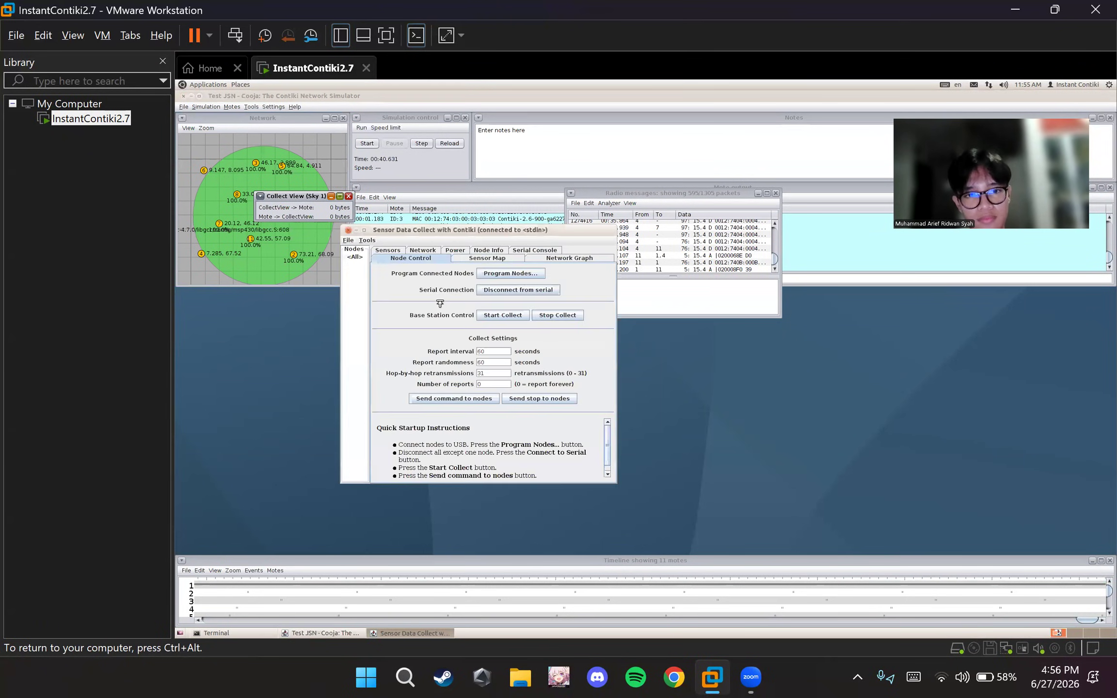
double_click(503, 231)
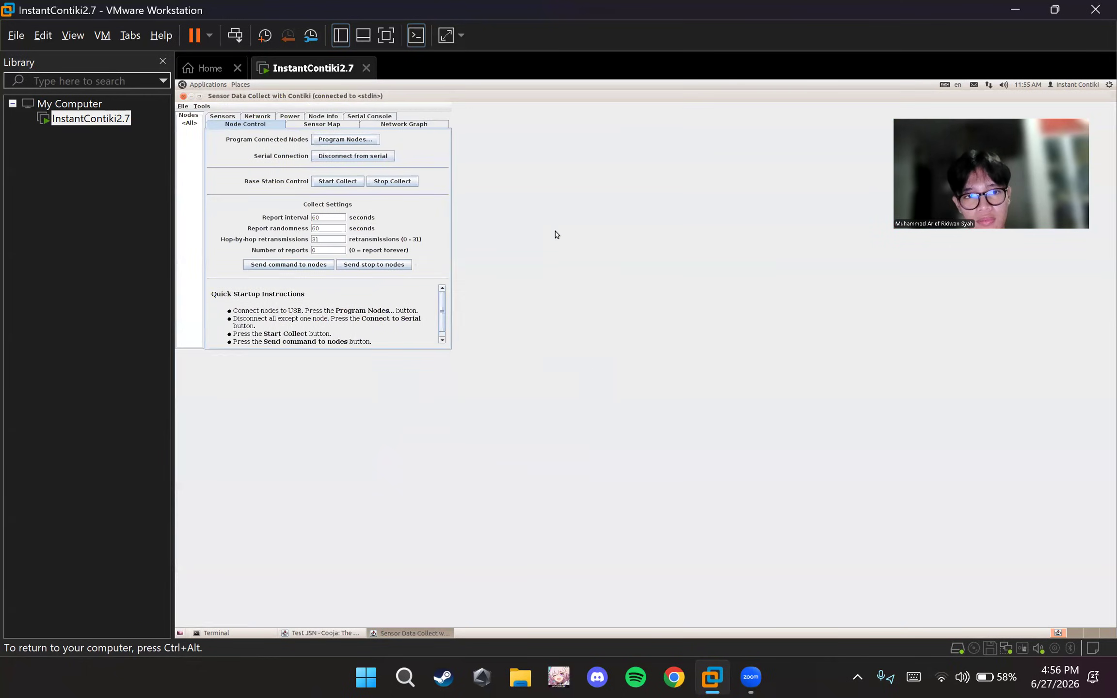
double_click(518, 98)
drag(480, 232, 549, 254)
click(569, 337)
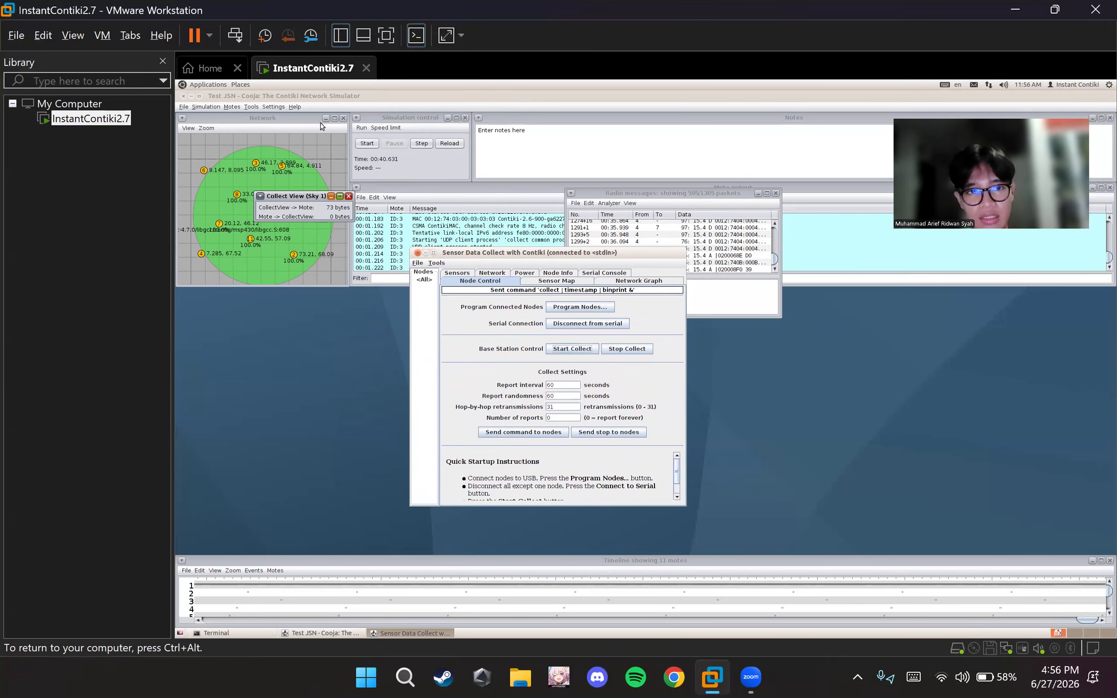
Resume the simulation, move the small Collect View status window off the network view and bring back the Sensor Data Collect window
click(368, 143)
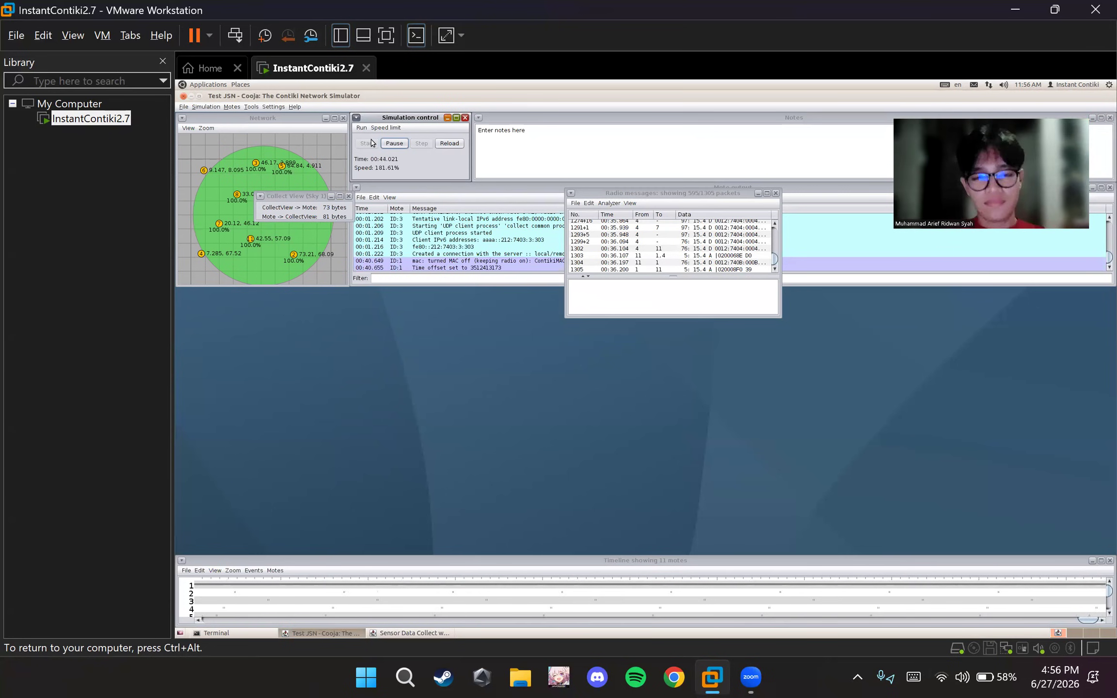
key(alt+Tab)
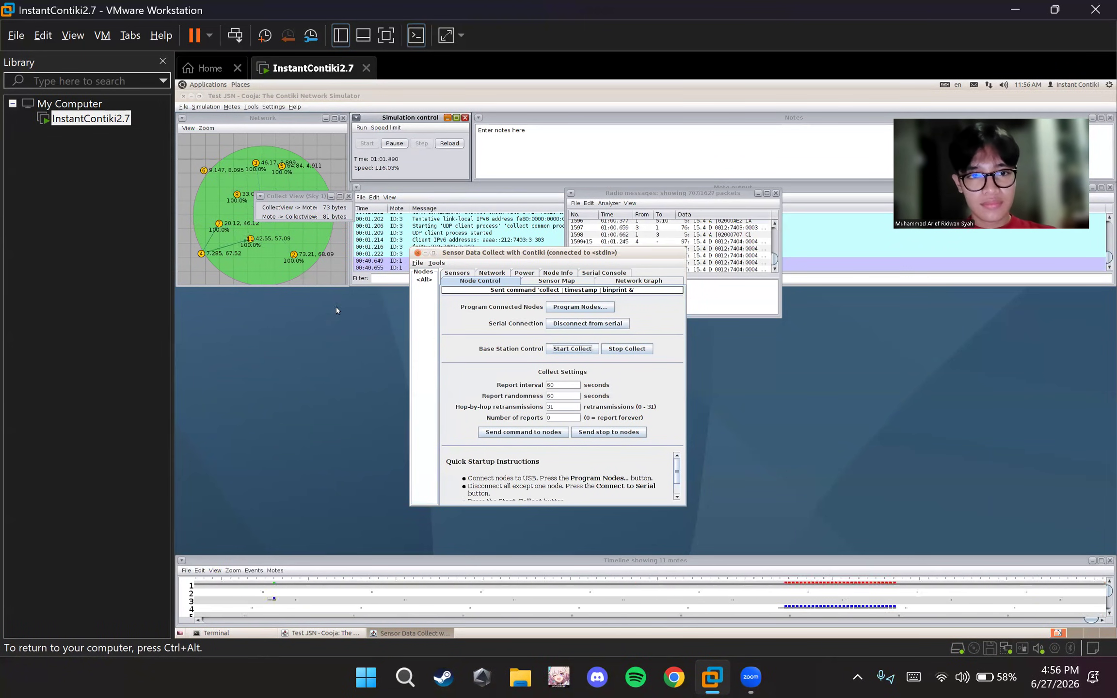
drag(293, 201, 285, 324)
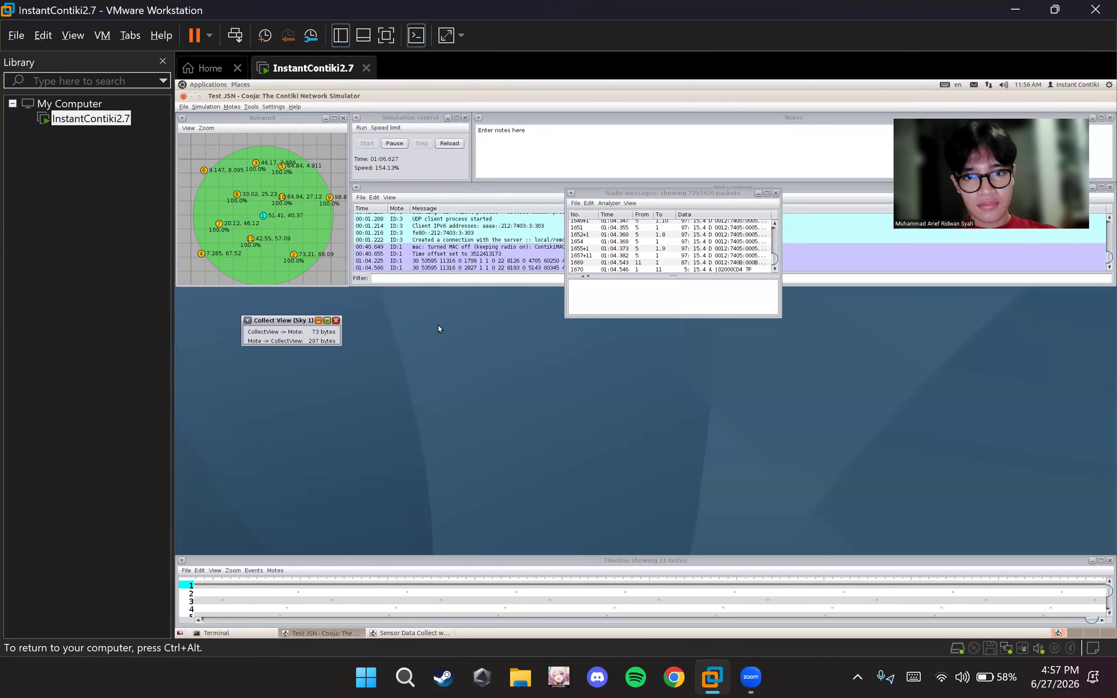
key(alt+Tab)
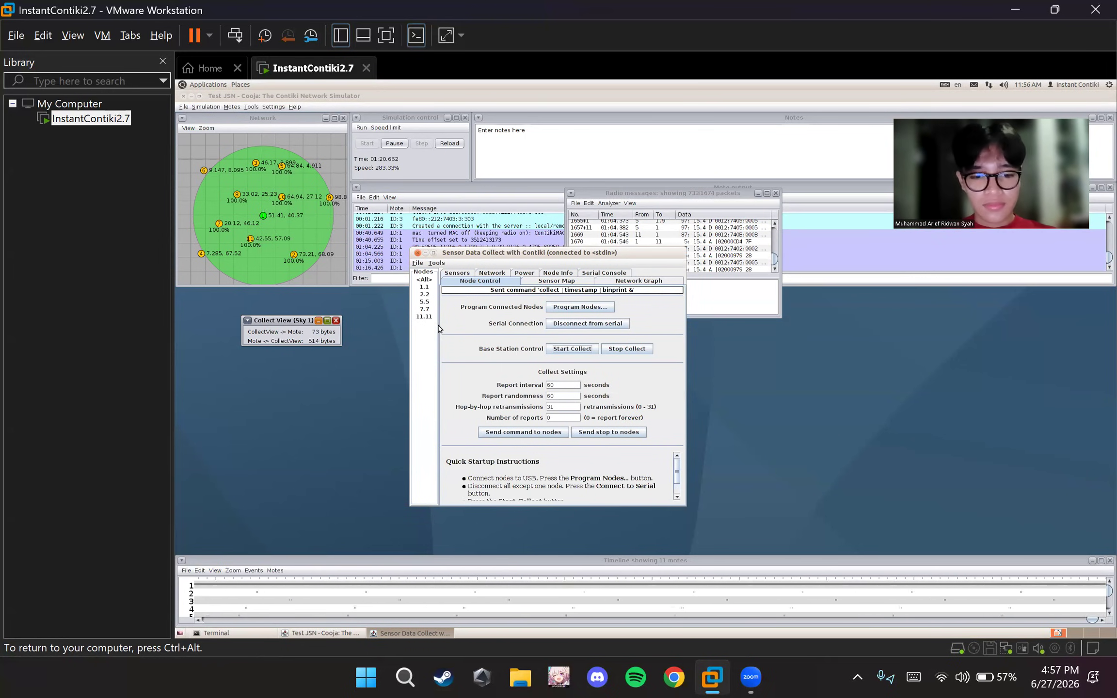
key(XF86AudioMicMute)
key(XF86AudioMicMute)
key(XF86AudioMicMute)
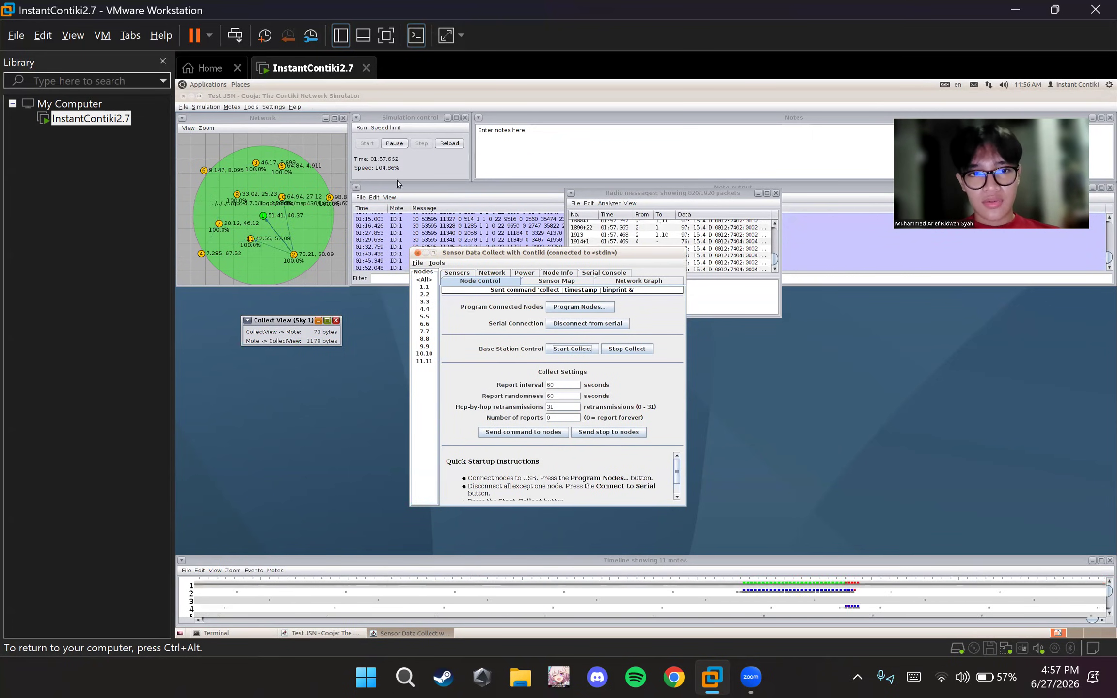
Pause the simulation and stop the base station collect in the Sensor Data Collect window
click(394, 144)
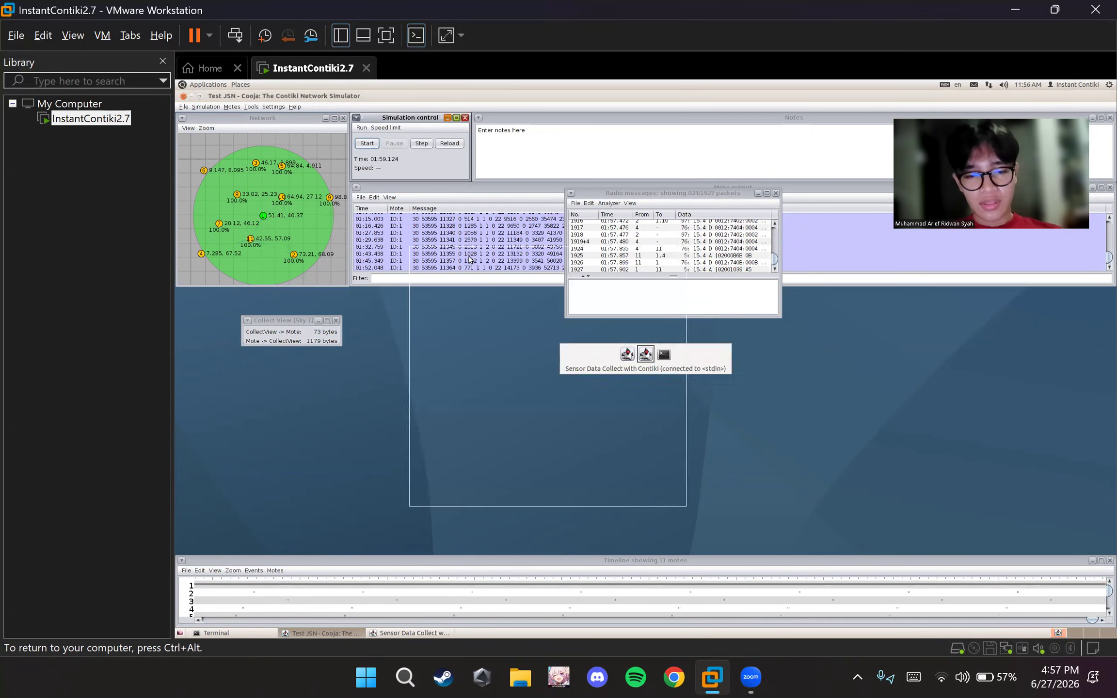
click(627, 349)
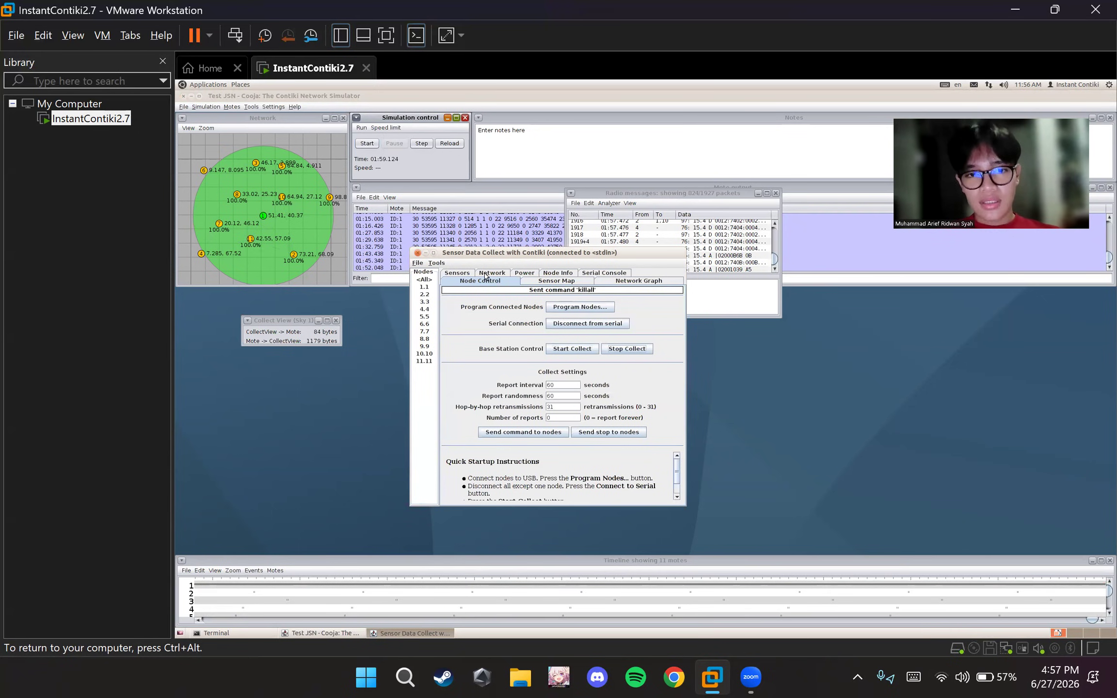
Review the Sensor Map, Network Graph and Node Info views of the collected data
click(537, 280)
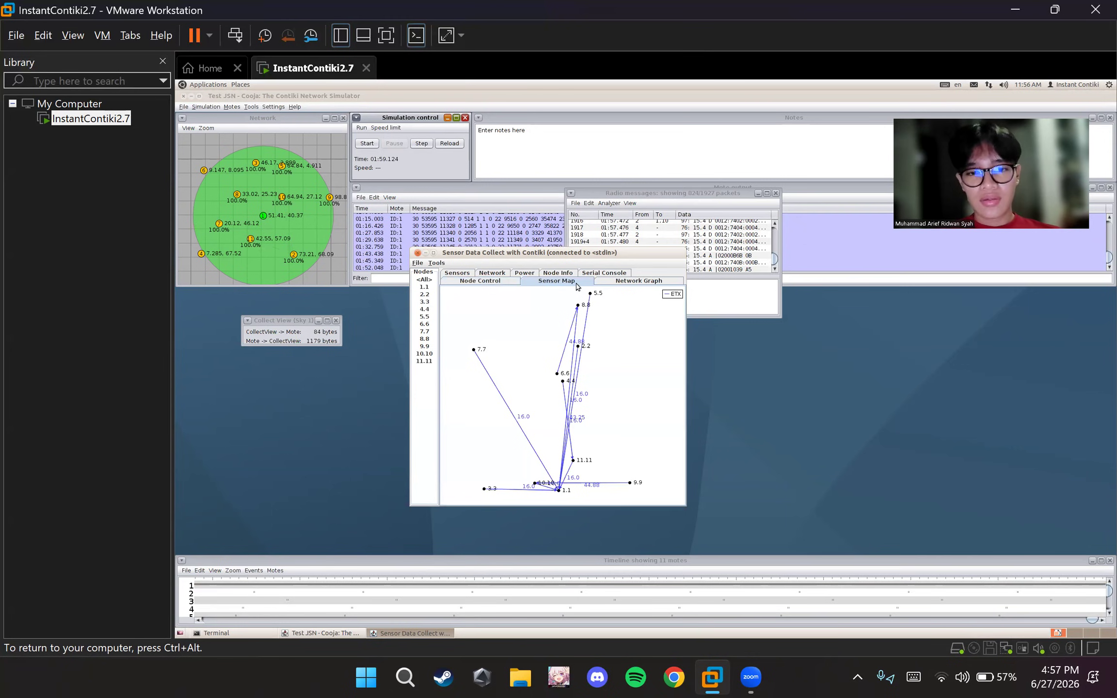
click(623, 281)
click(547, 274)
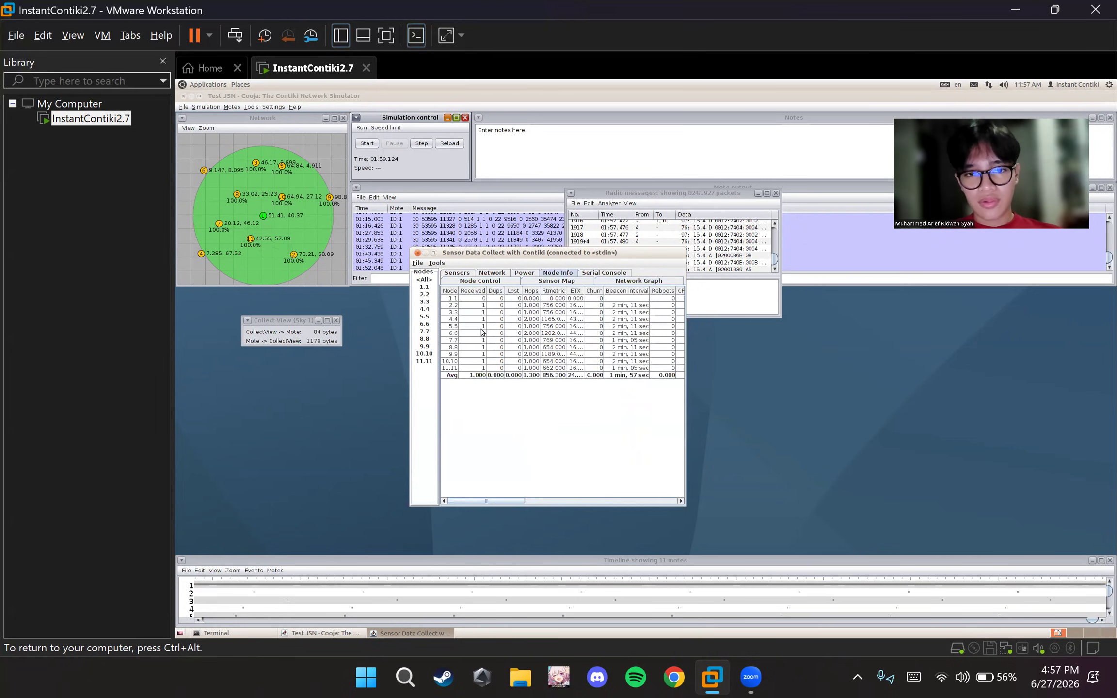
click(480, 282)
Examine the collected power data: average power, radio duty cycle, power history and instantaneous power
click(514, 273)
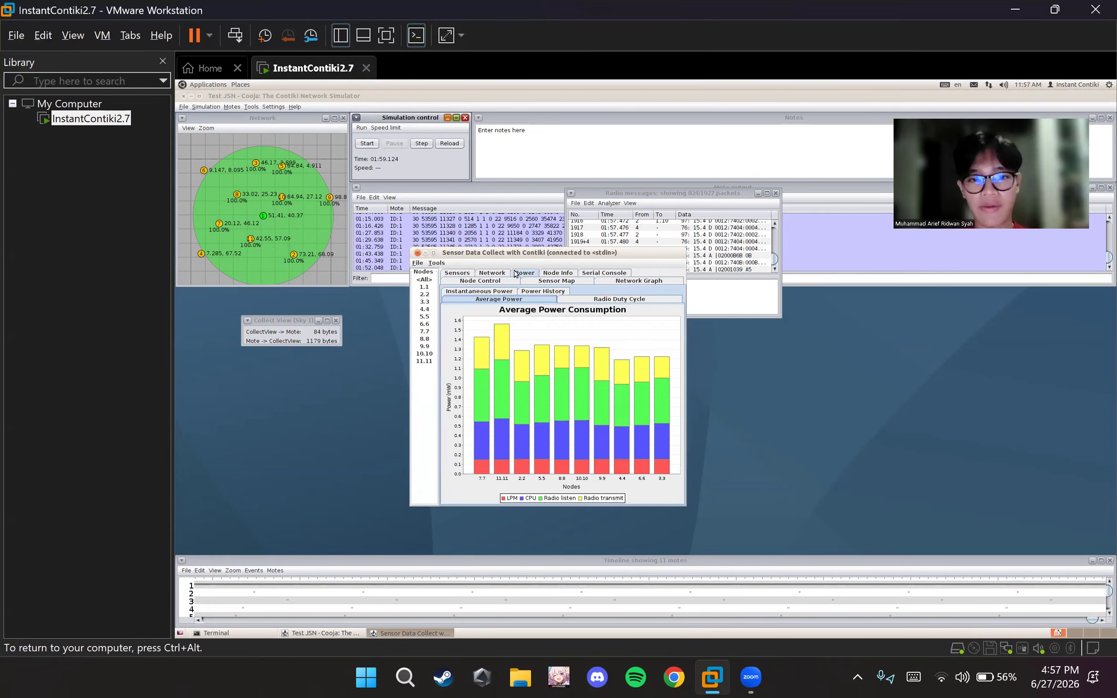
click(608, 301)
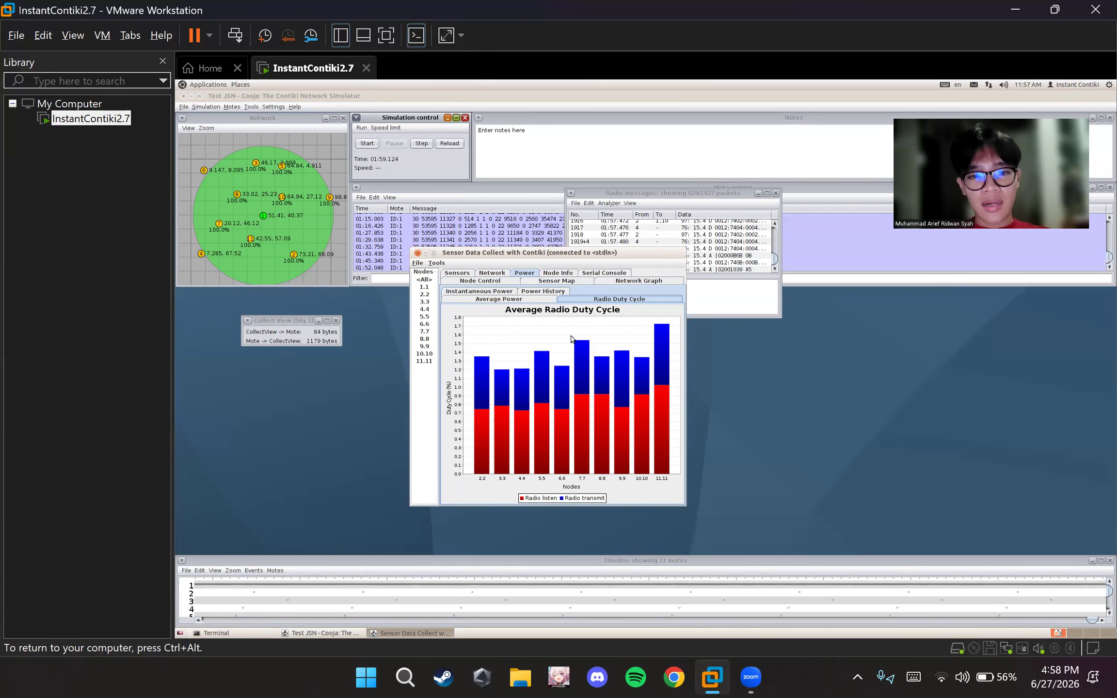
click(546, 291)
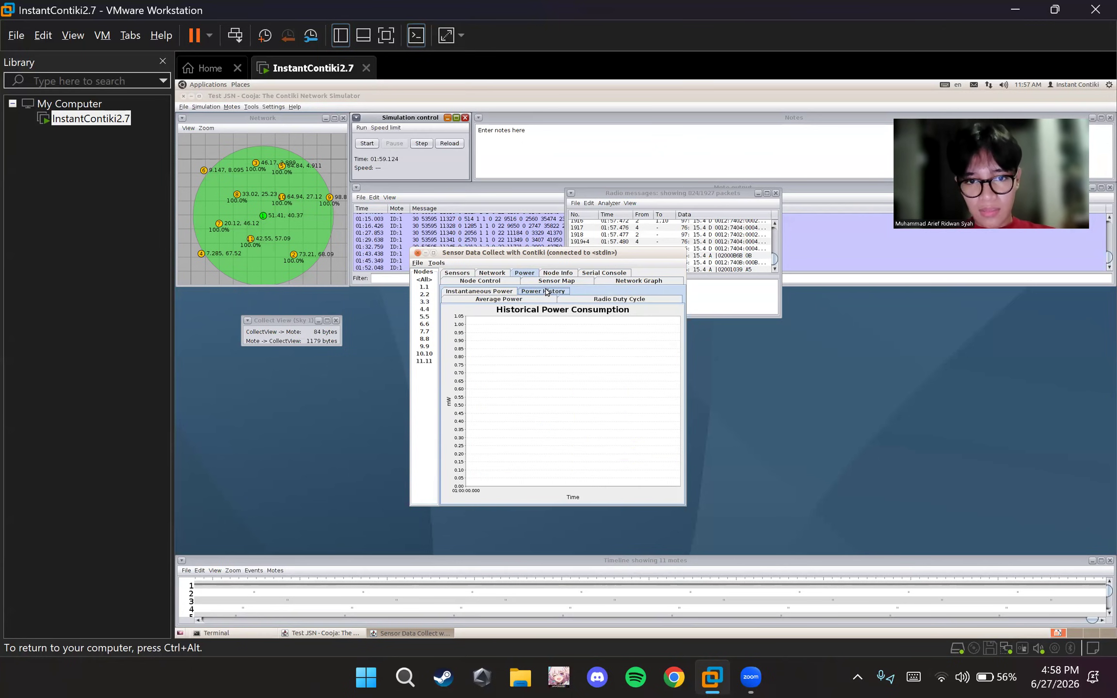
click(488, 292)
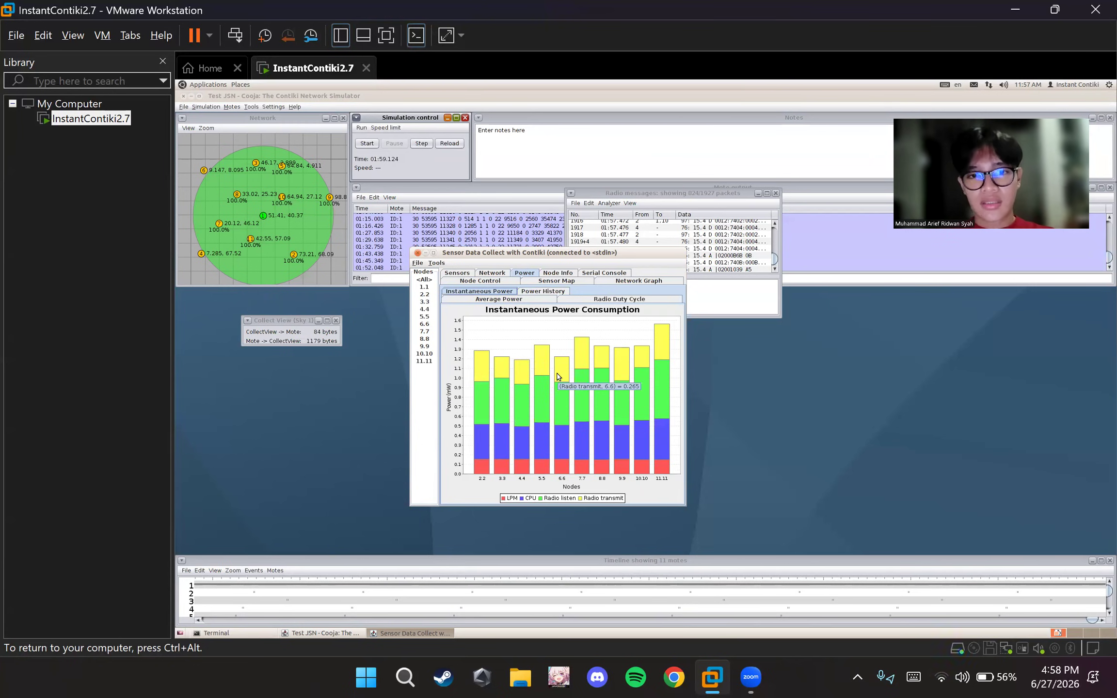
Examine the network neighbor chart and the temperature, battery, relative humidity and Light 1 sensor charts, then return to the Node Info table
click(496, 284)
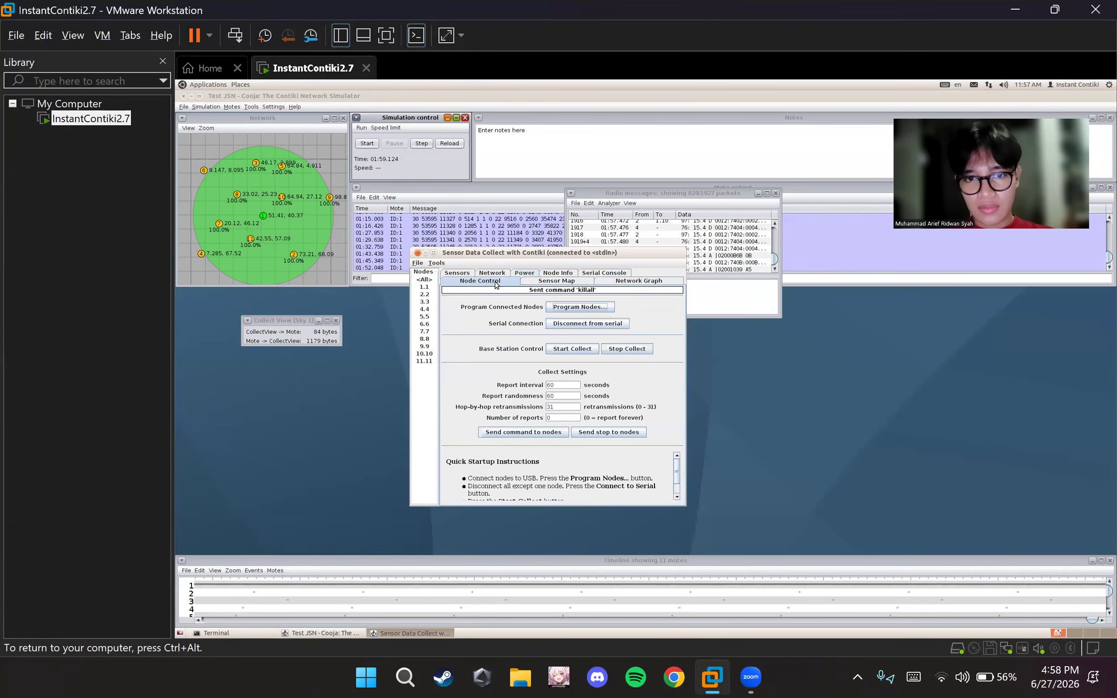
click(494, 275)
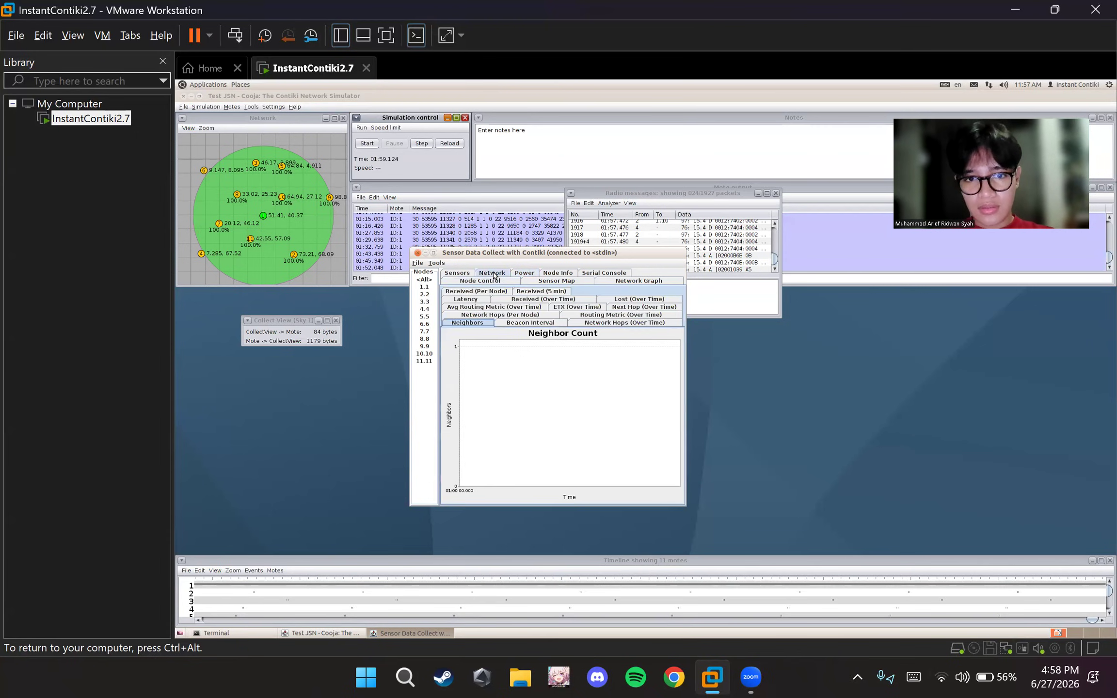
click(458, 272)
click(574, 299)
click(617, 300)
click(488, 293)
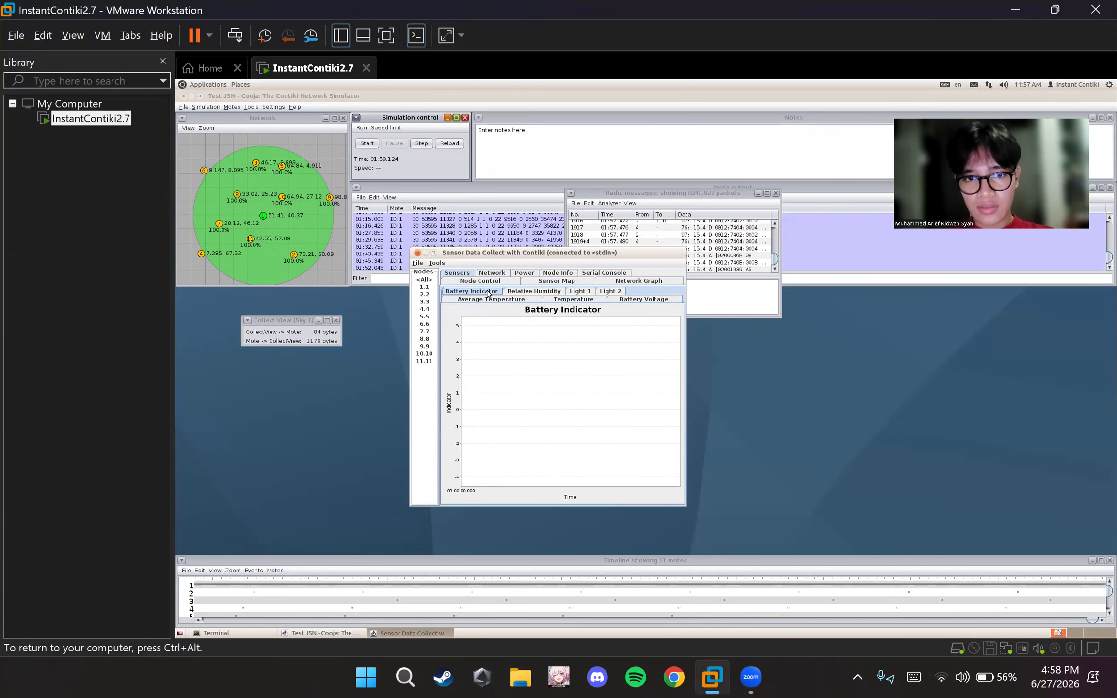
click(590, 292)
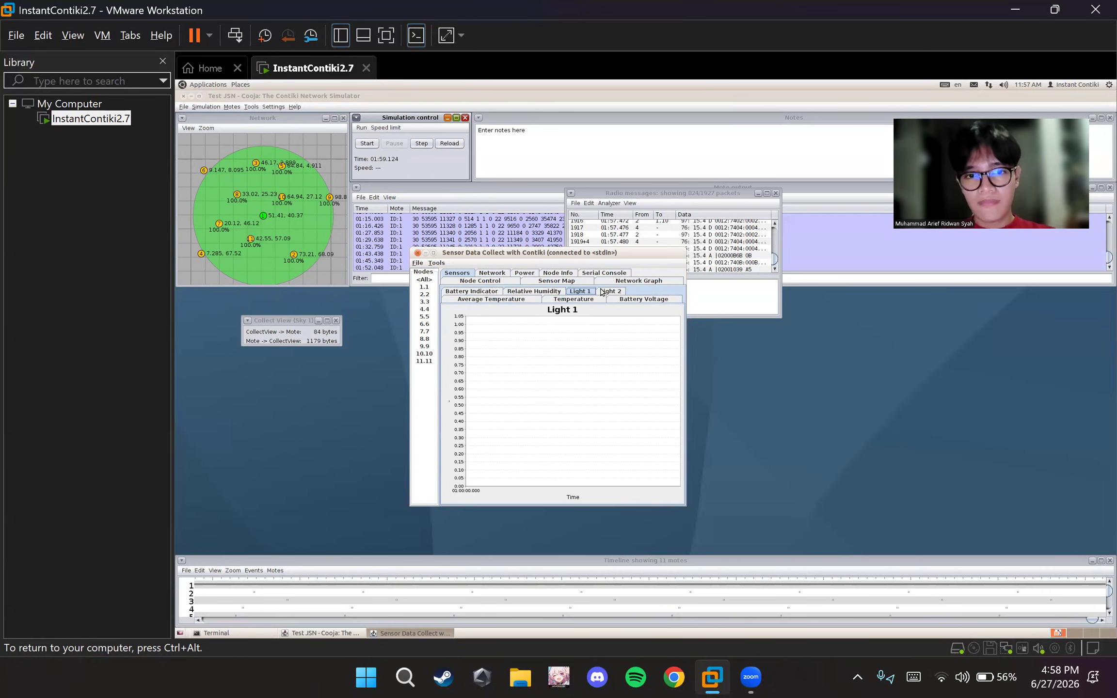
click(558, 282)
click(558, 273)
Minimize the Cooja window and launch Wireshark as root, entering the administrator password
click(555, 151)
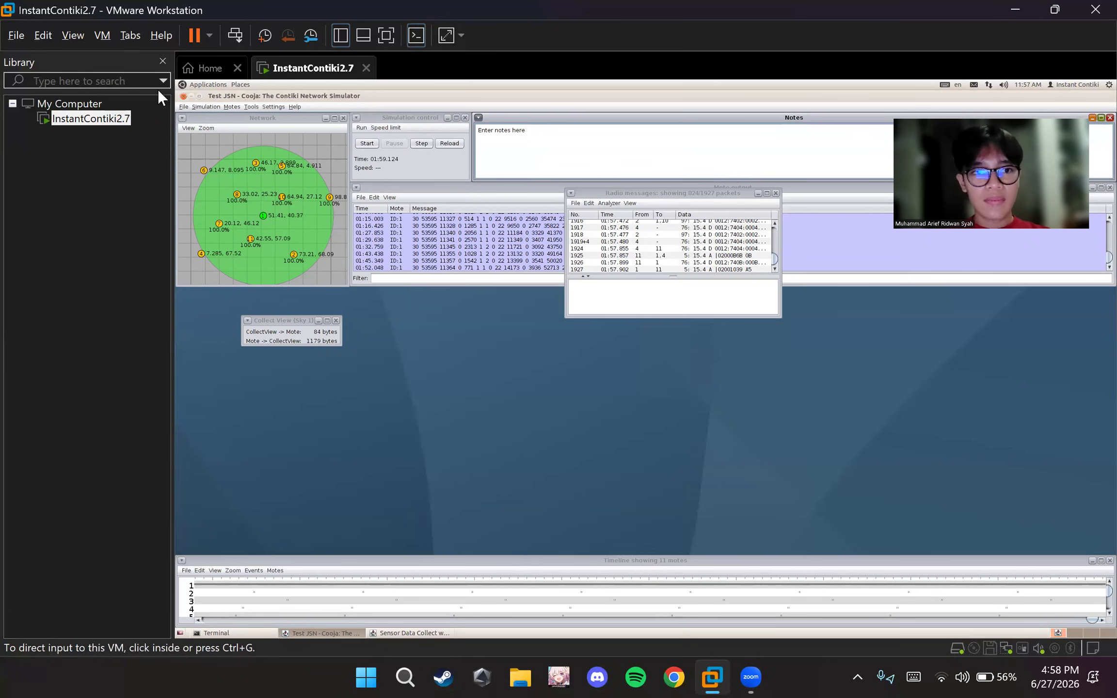
click(192, 96)
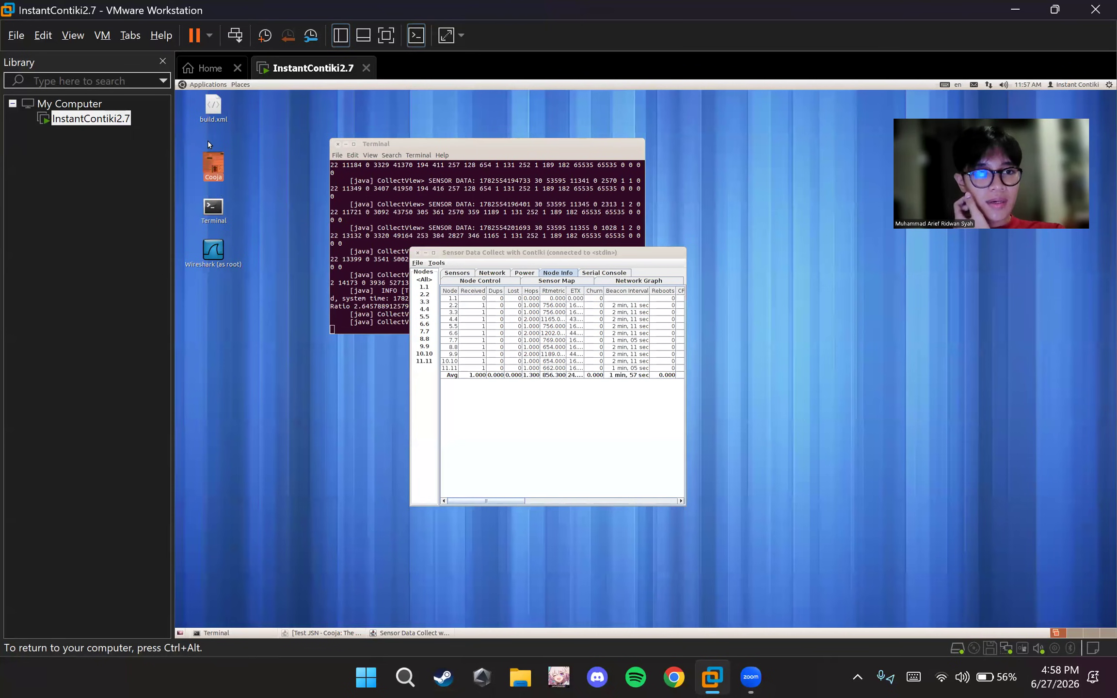
double_click(216, 252)
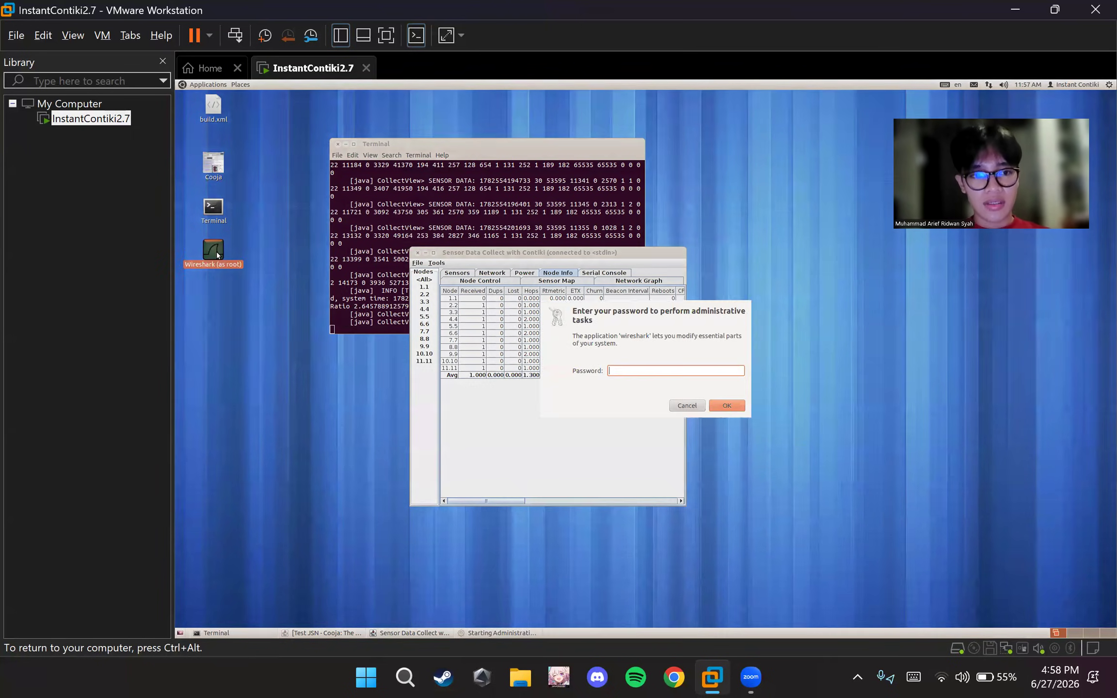
text(user)
key(Return)
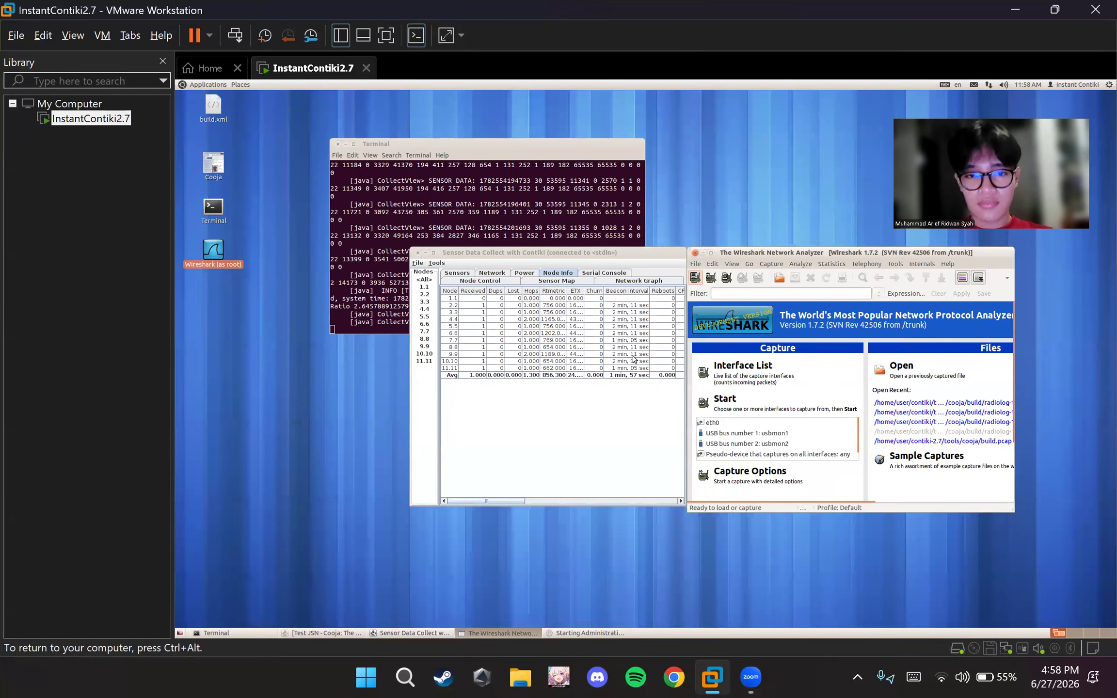
Sort the build folder by modification date in Wireshark's open dialog and open the newest capture, radiolog-1782554100255.pcap
click(901, 367)
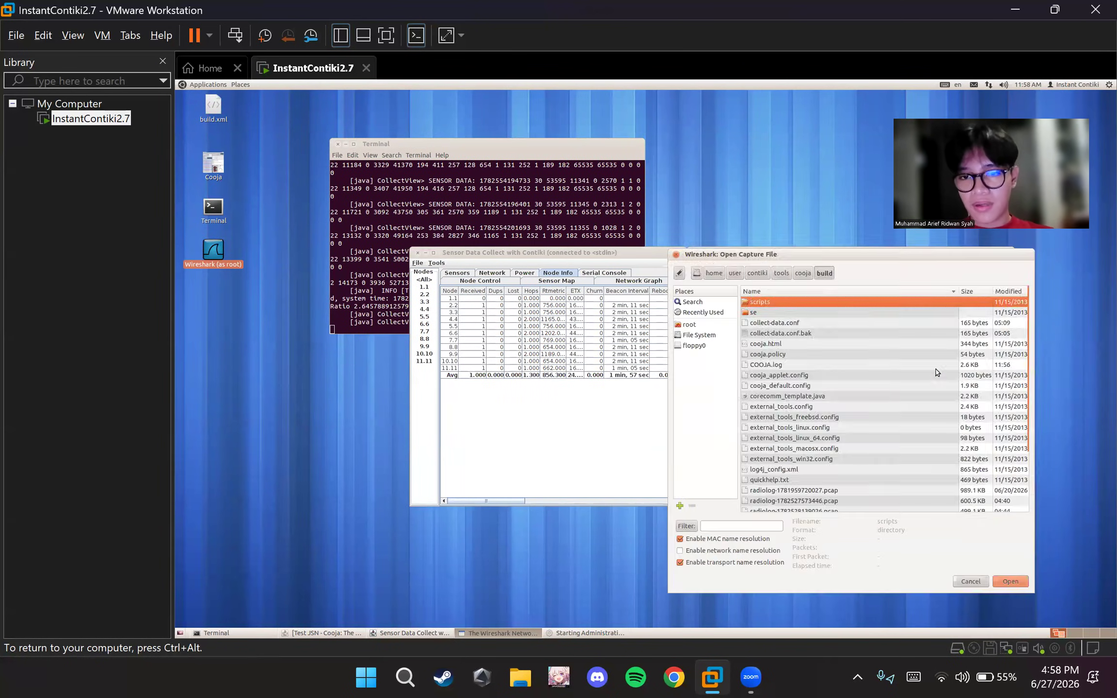
click(546, 204)
drag(763, 249, 529, 188)
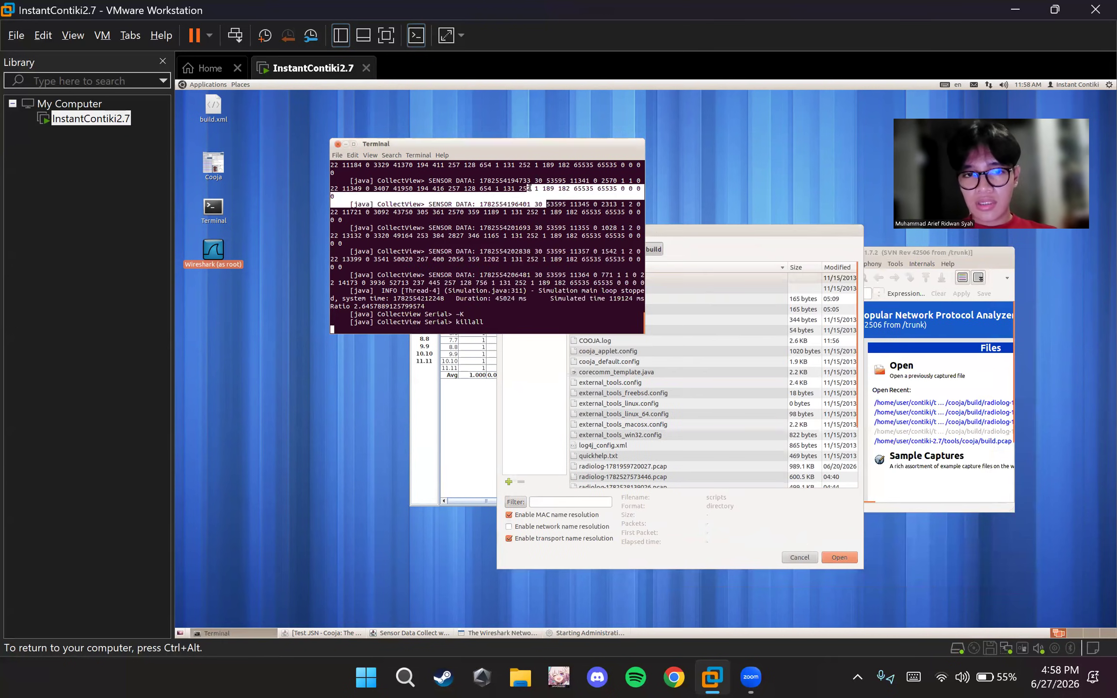
click(762, 233)
drag(762, 234, 629, 239)
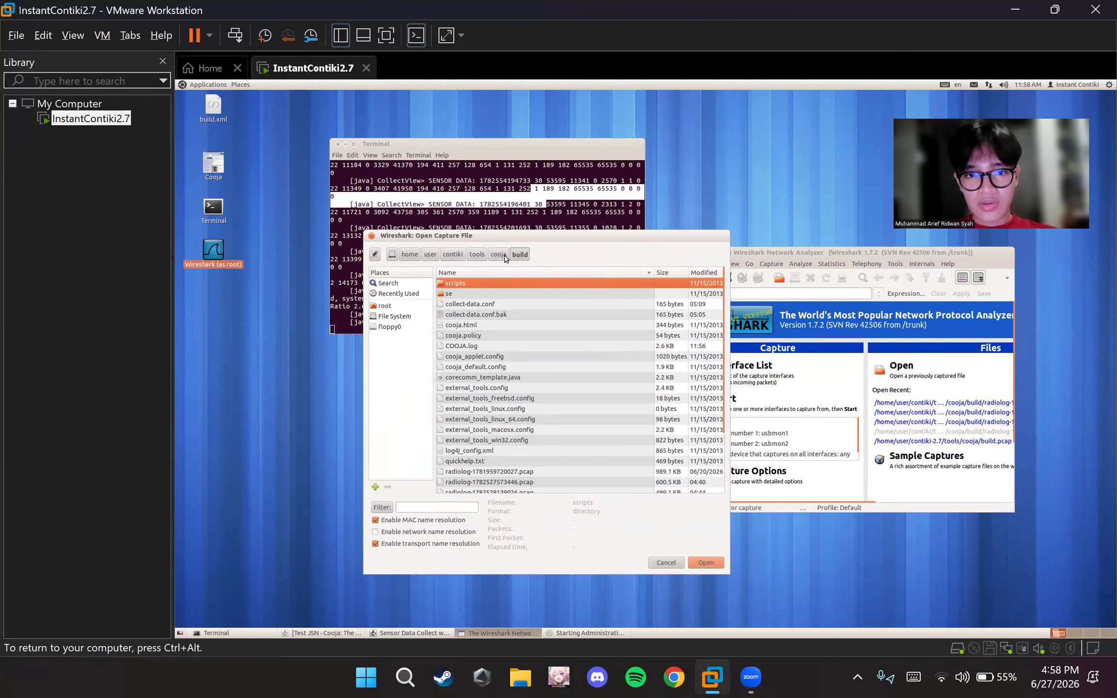
click(697, 273)
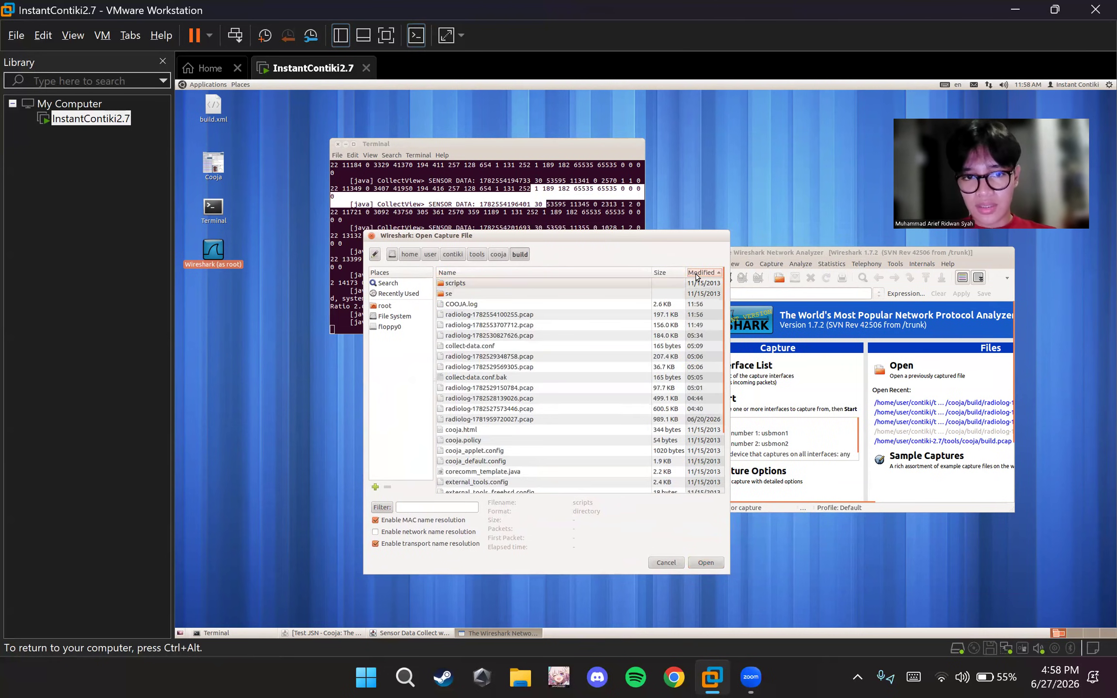
click(696, 272)
click(696, 273)
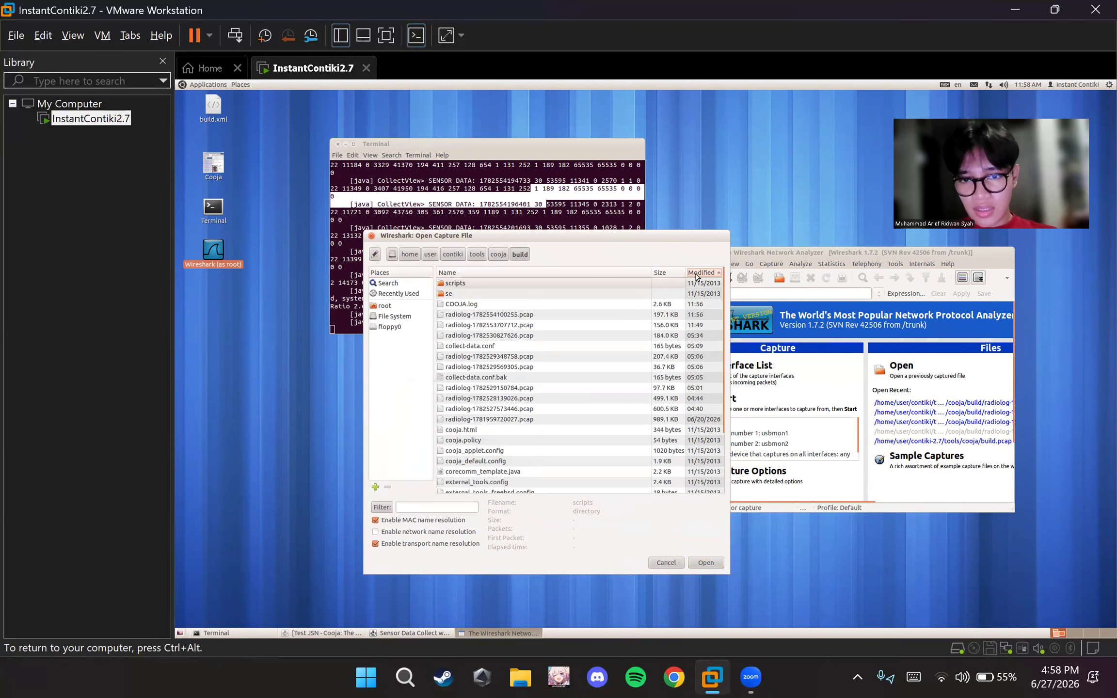
click(605, 314)
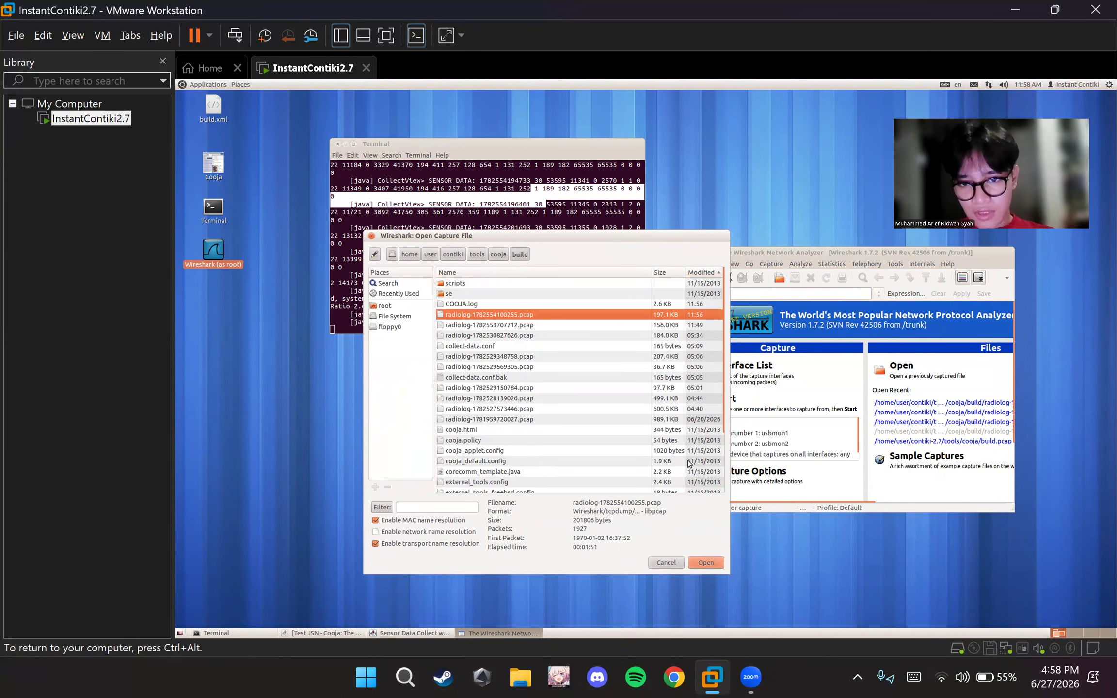
click(704, 563)
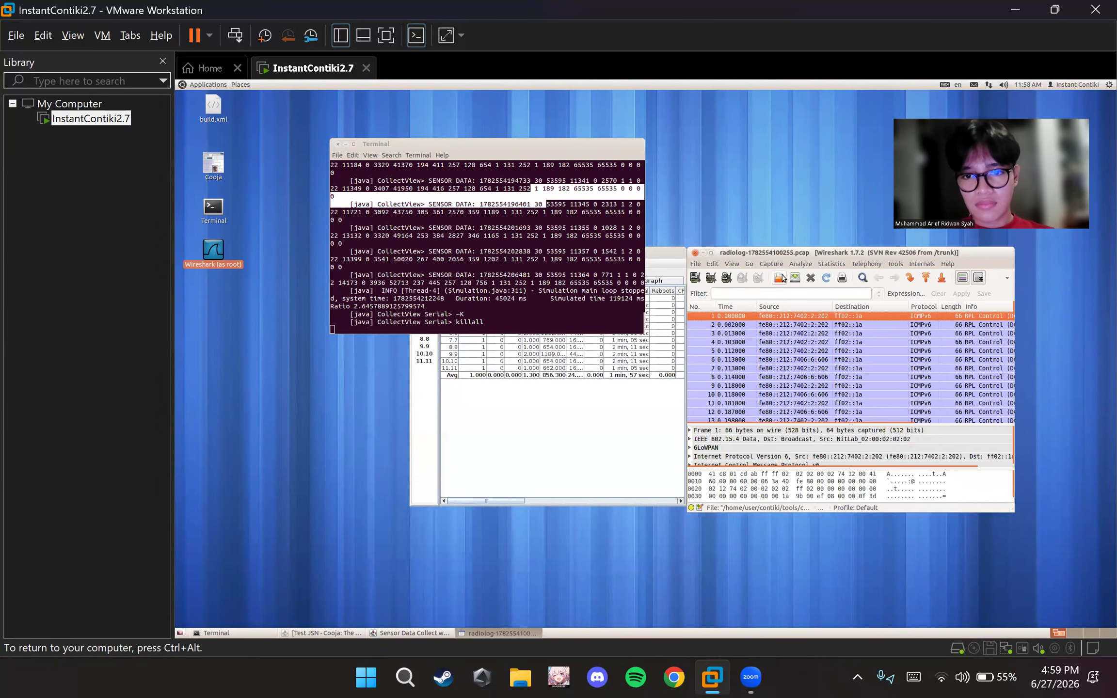
Move the Wireshark window toward the middle of the desktop and look through the captured packet list
drag(788, 258, 508, 320)
scroll(521, 429, down, 5)
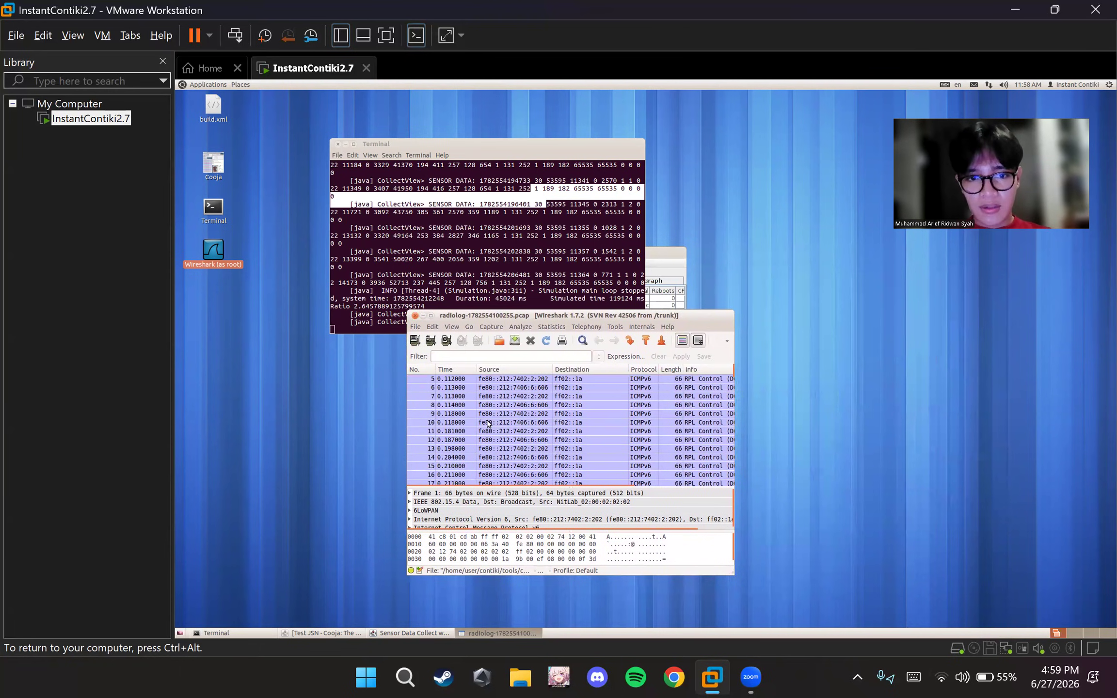
scroll(488, 423, down, 20)
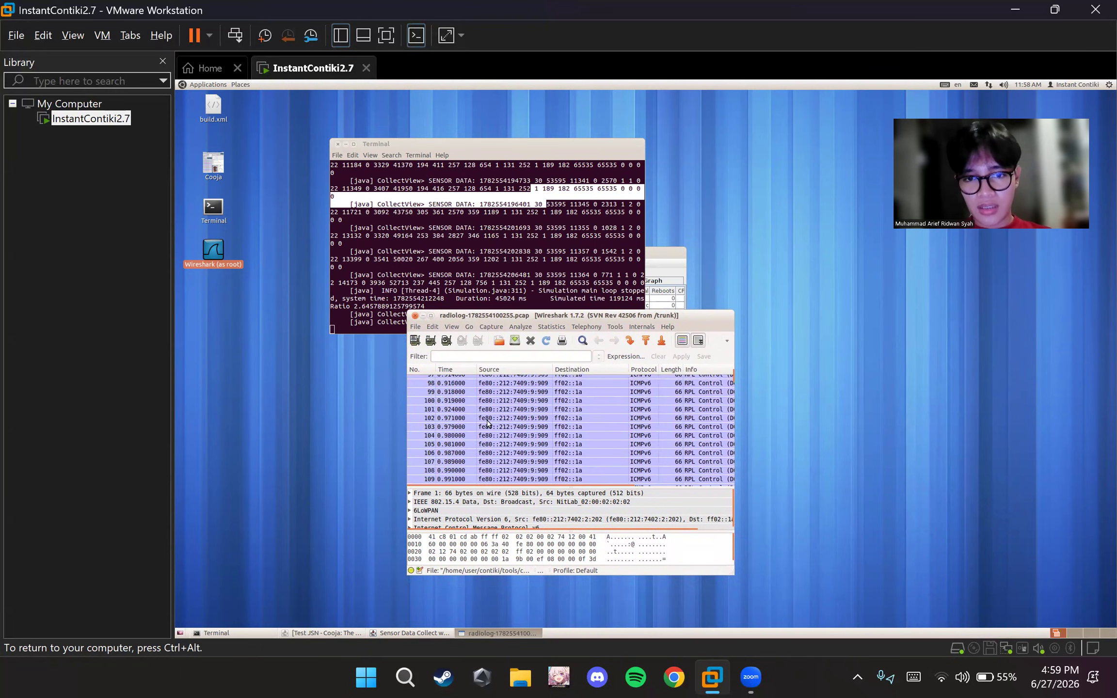
scroll(488, 423, down, 3)
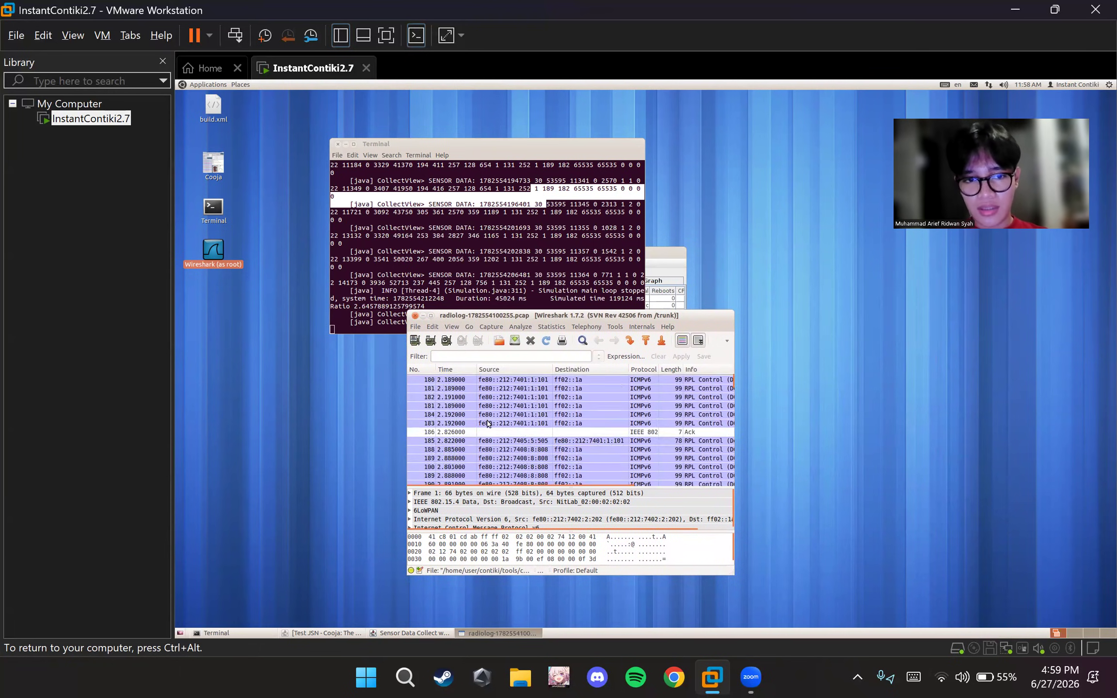
Start exporting the capture as a CSV packet summary file and browse for its save location
click(415, 327)
mouse_move(452, 426)
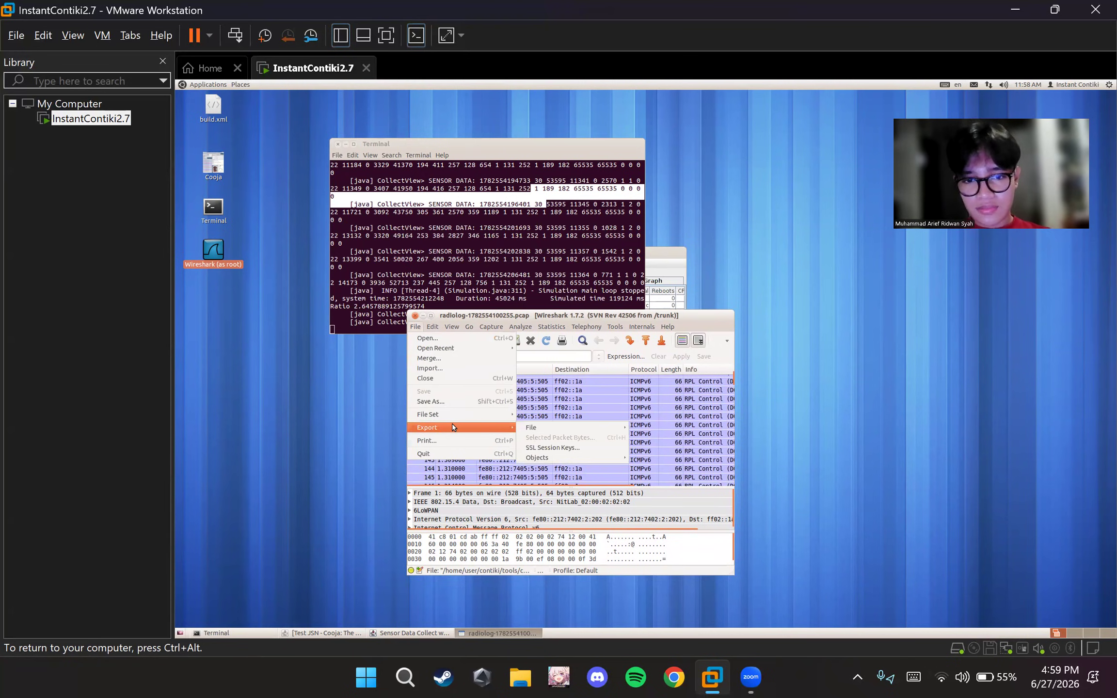
mouse_move(568, 429)
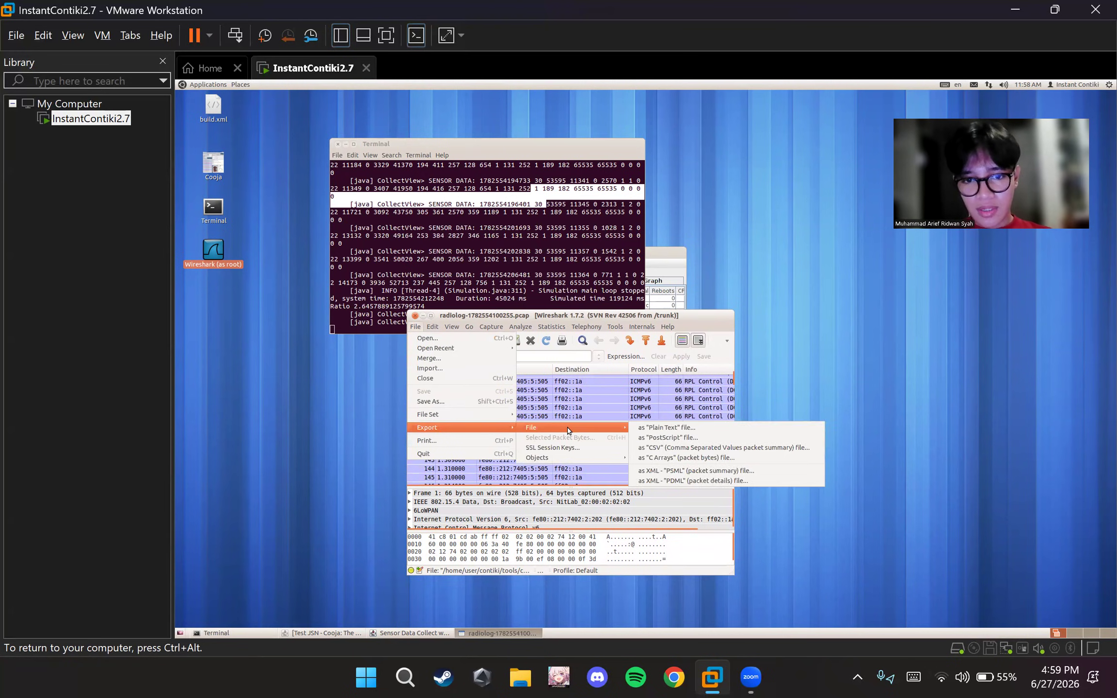
click(679, 447)
click(880, 339)
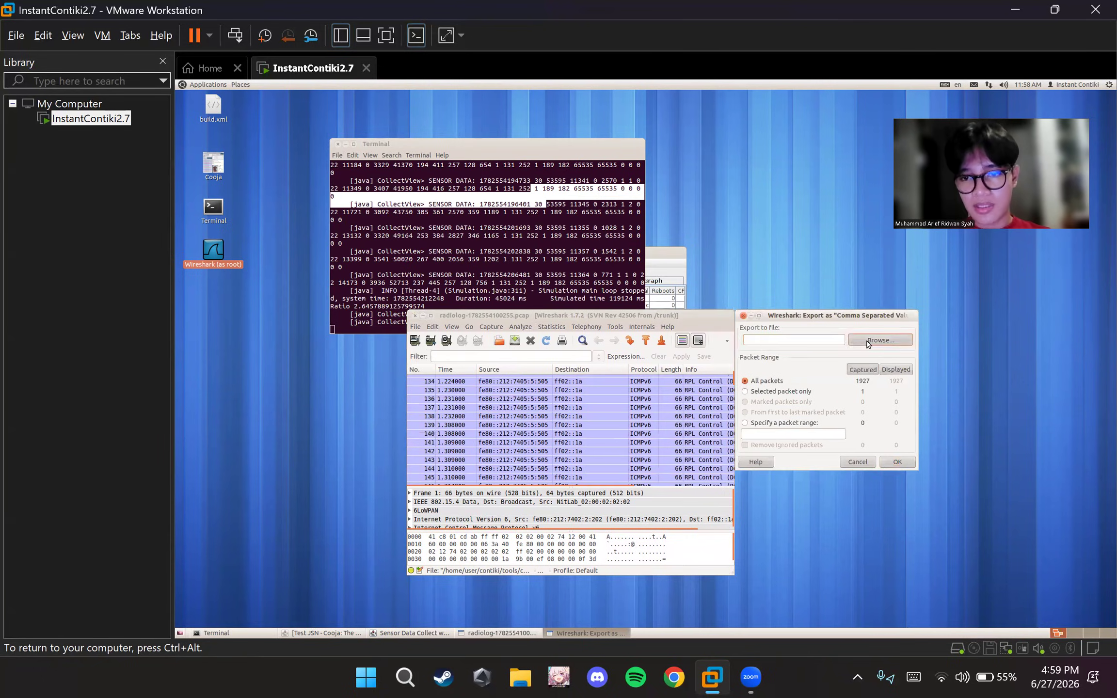
Browse through the home folders and choose /home/user as the save location for the CSV export
click(480, 352)
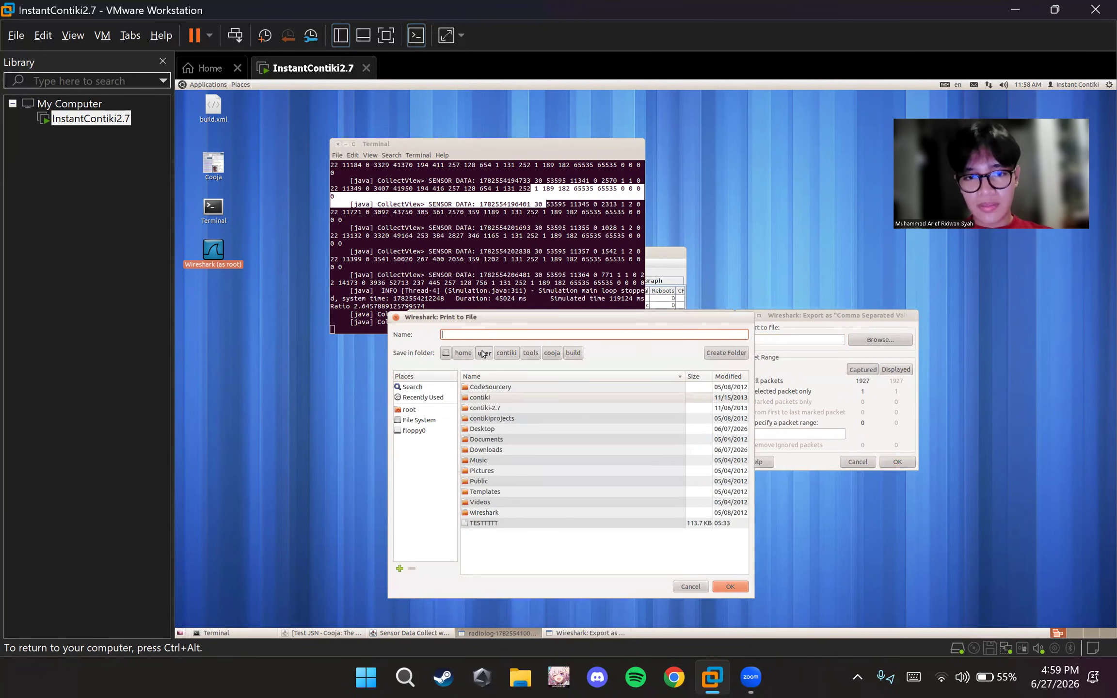
click(722, 588)
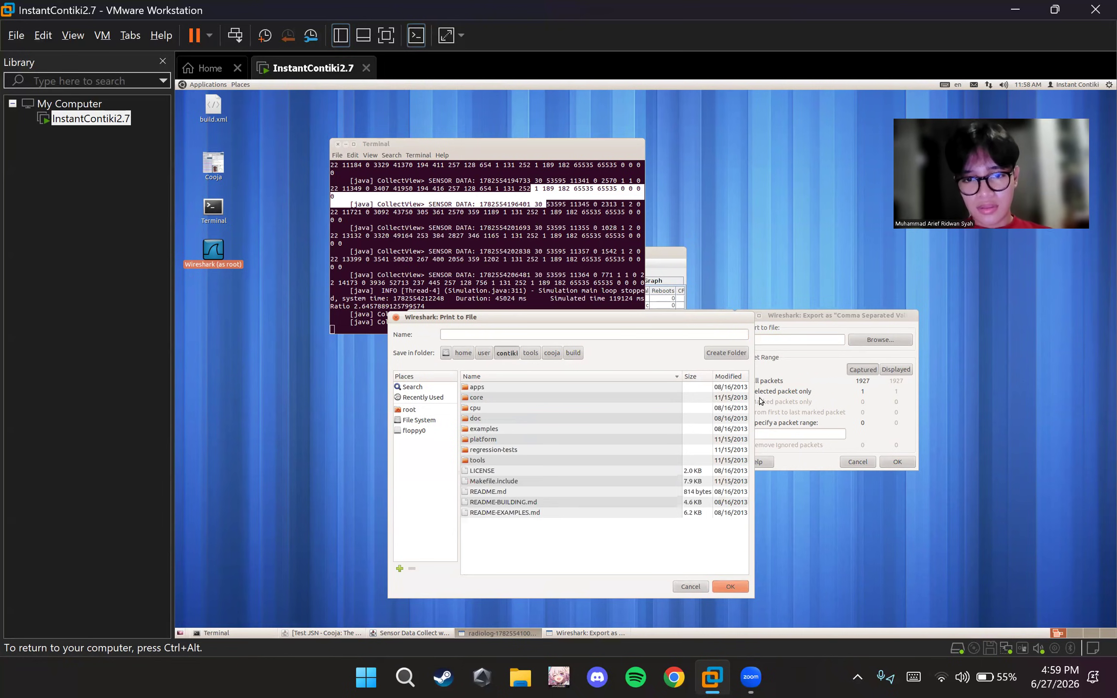
click(484, 353)
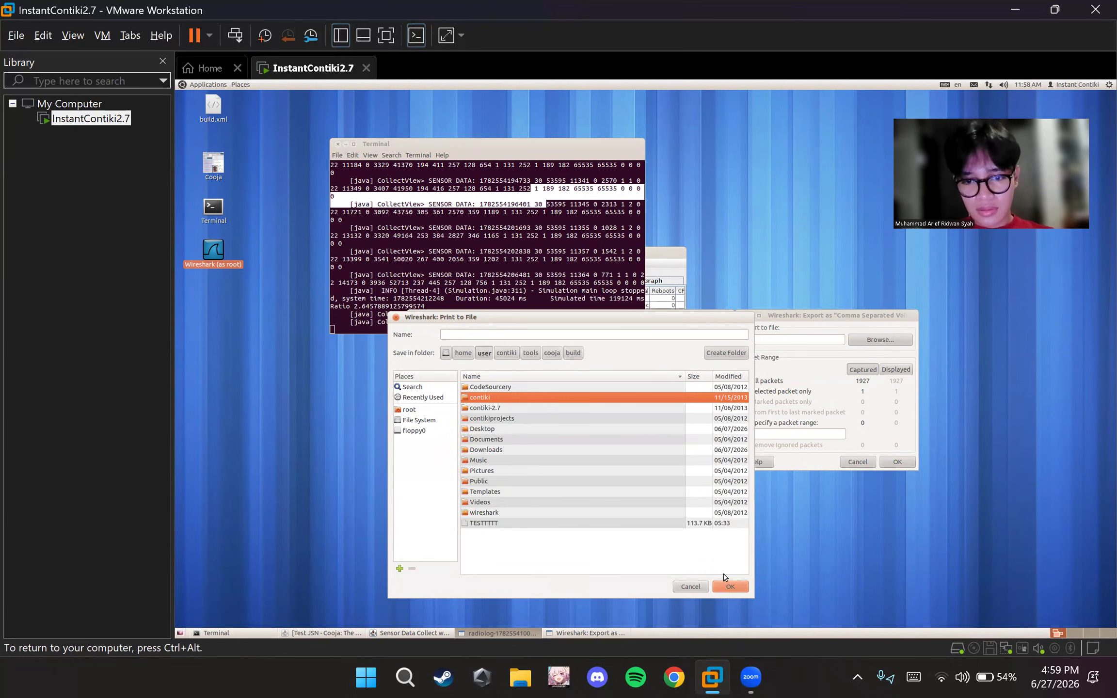
click(463, 353)
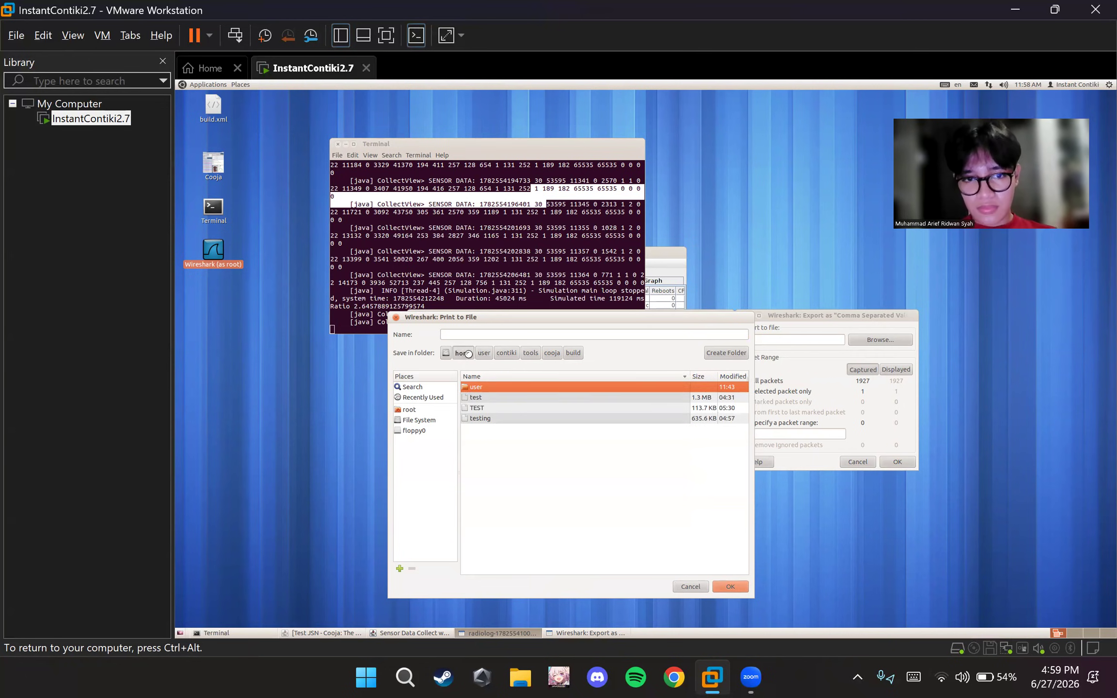
double_click(489, 390)
click(722, 588)
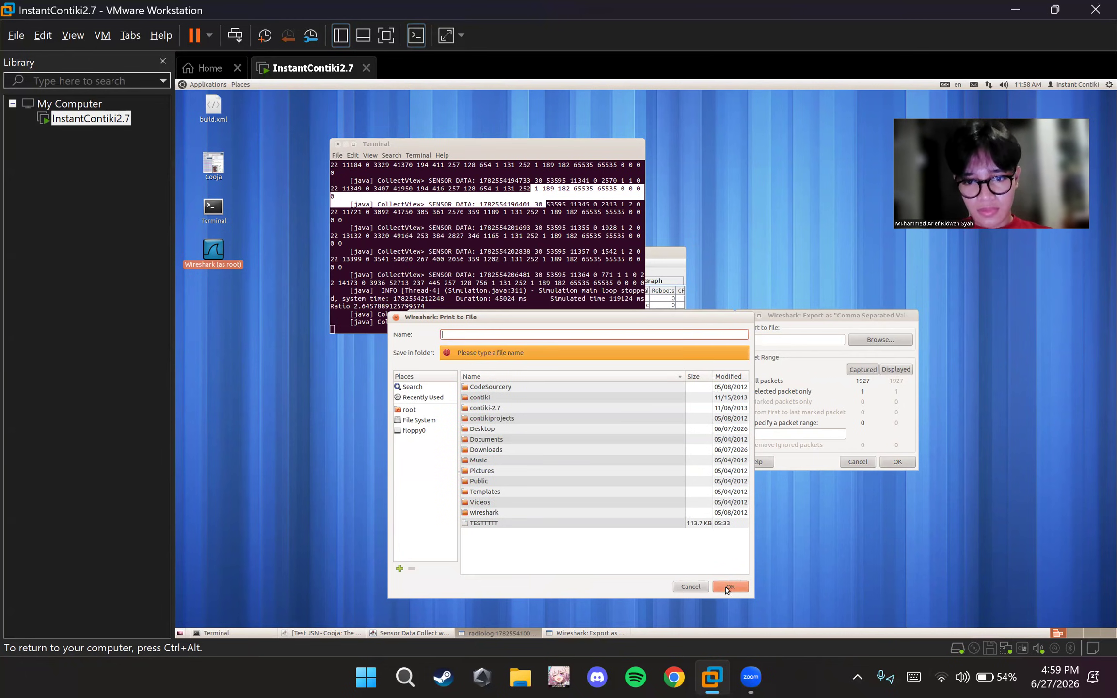
Name the export file Test JSN and export all captured packets to it
text(Test JSN)
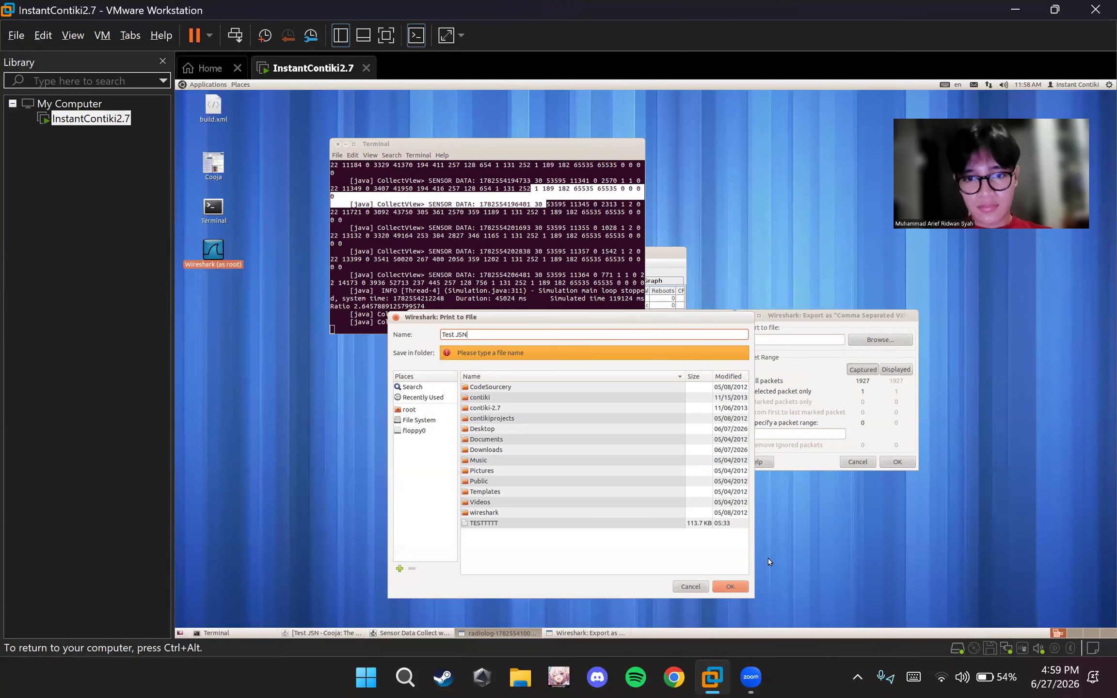
click(726, 589)
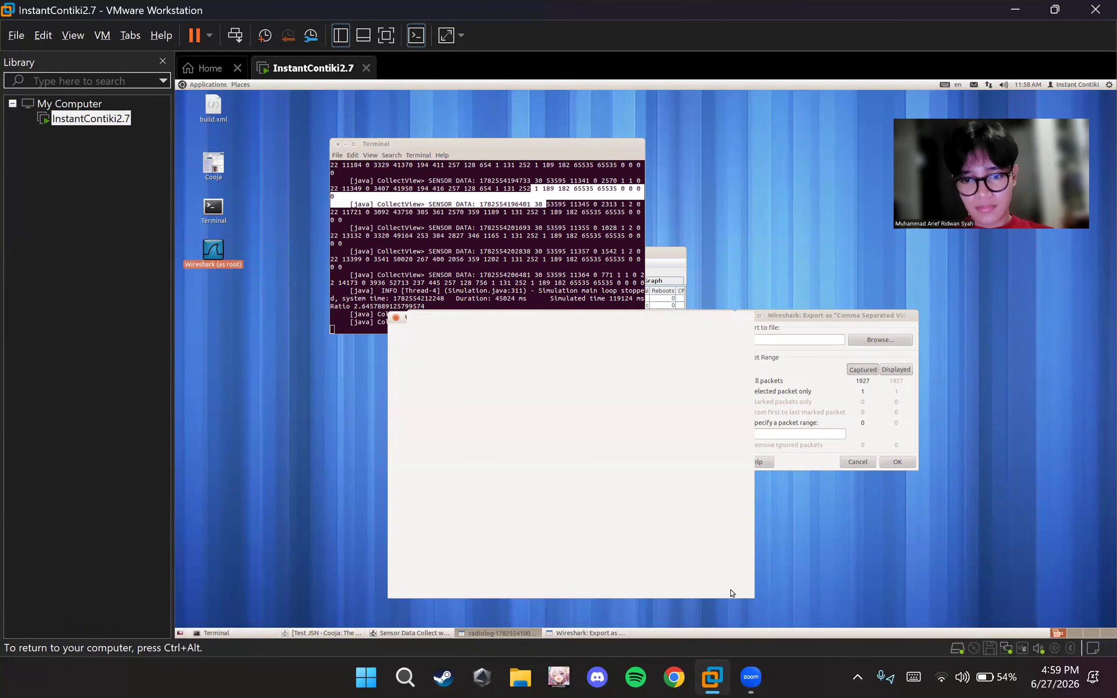
click(903, 466)
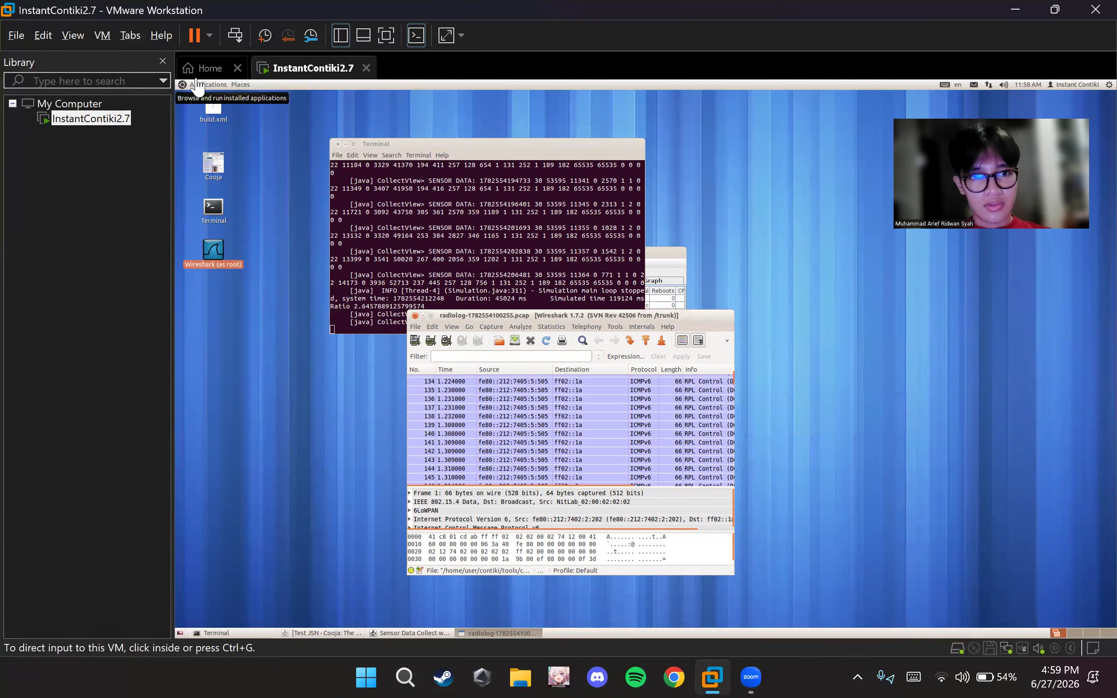
Launch the Files application and open the exported Test JSN file from the Home folder in gedit
click(197, 77)
click(257, 73)
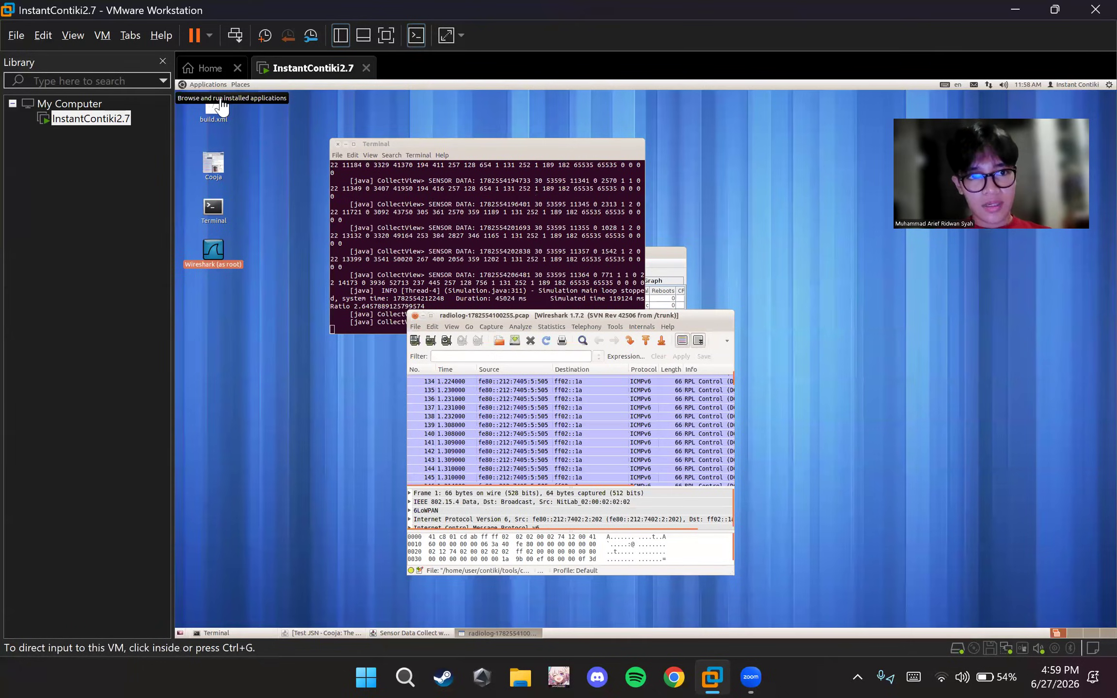
click(198, 85)
mouse_move(211, 99)
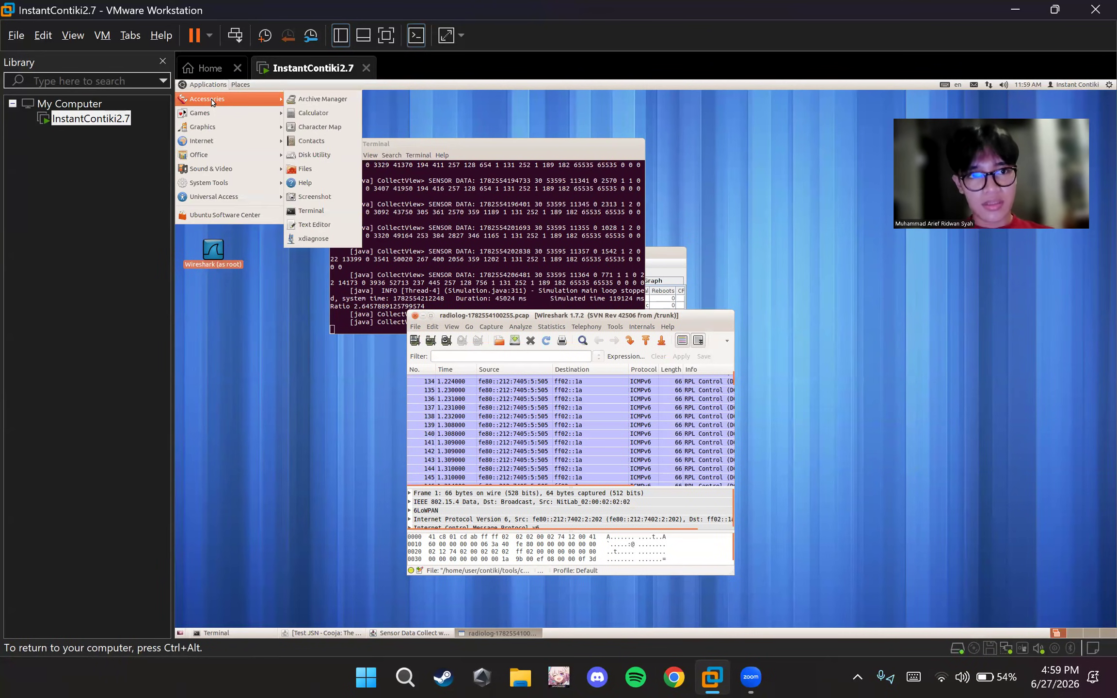
click(322, 168)
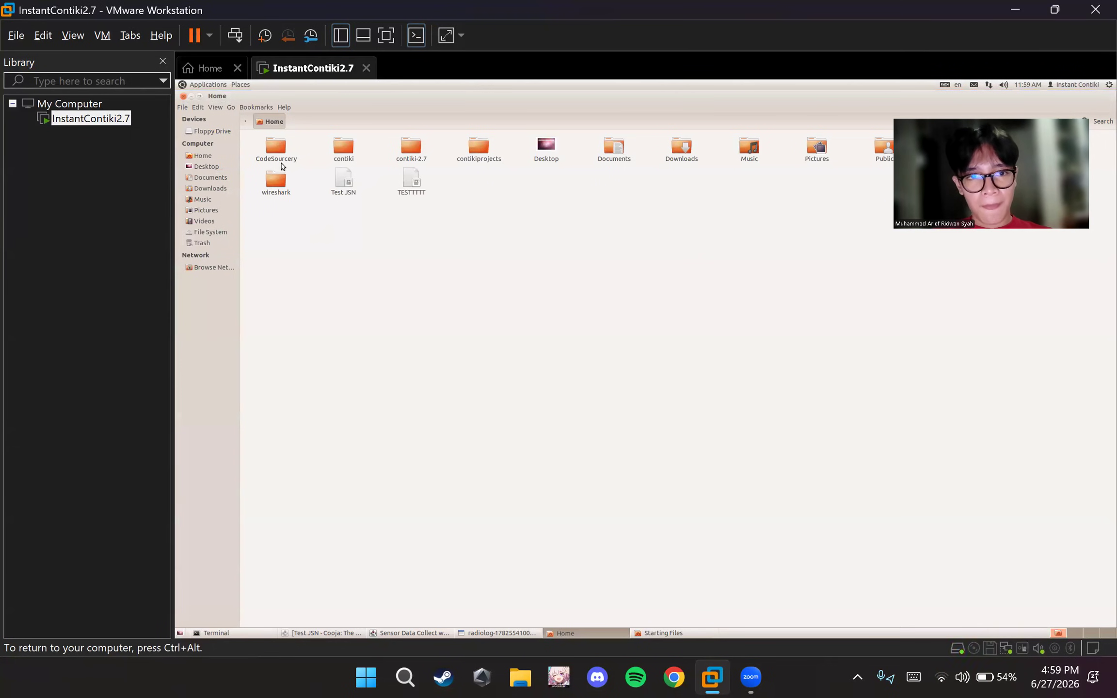
double_click(344, 180)
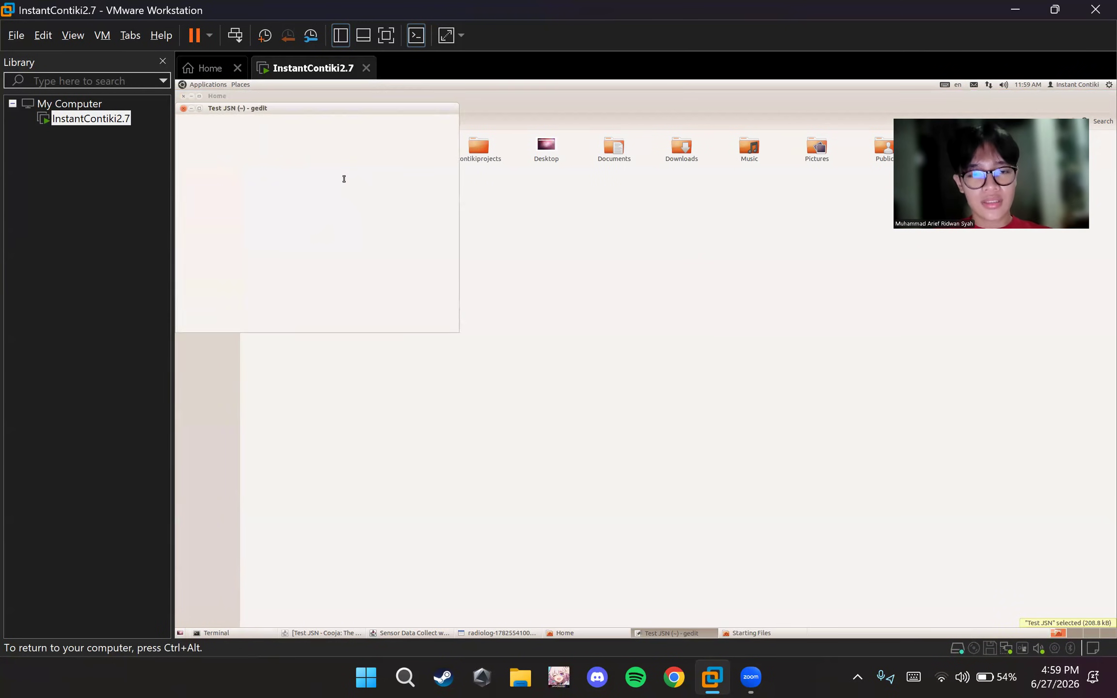